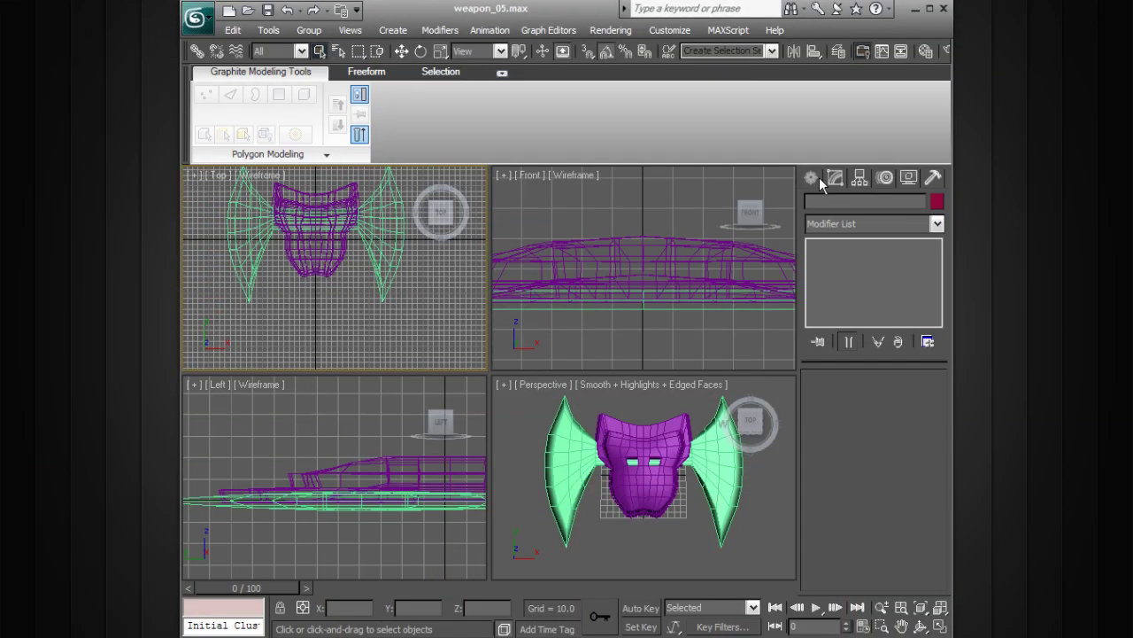
Step: Create a box below the mask in the Top view, about 133.6 long, 37.7 wide and 4.7 high
left_click(815, 174)
left_click(852, 285)
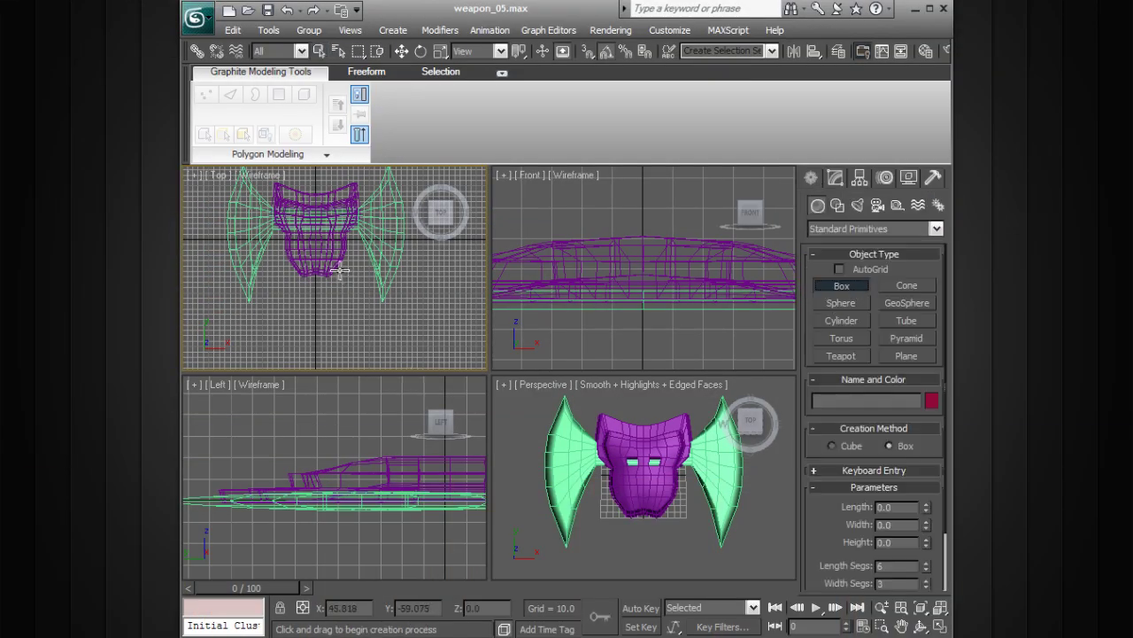
left_click_drag(339, 270, 360, 341)
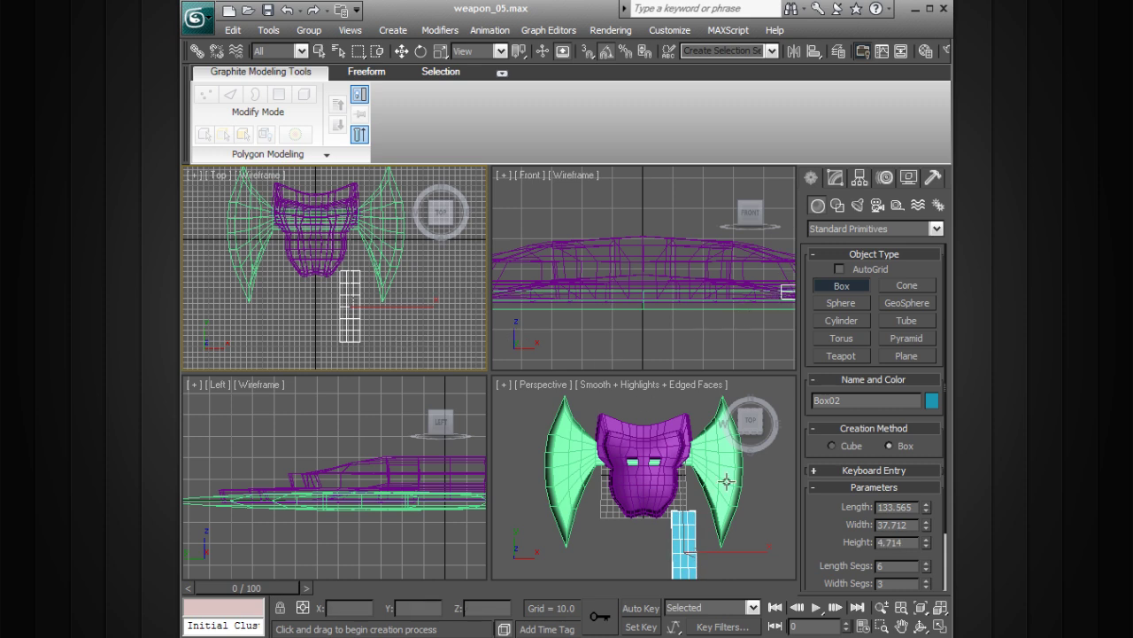
left_click(740, 434)
Step: Lower the box to about Z -4.3 in the Front view and set its height to about 7.78
right_click(753, 332)
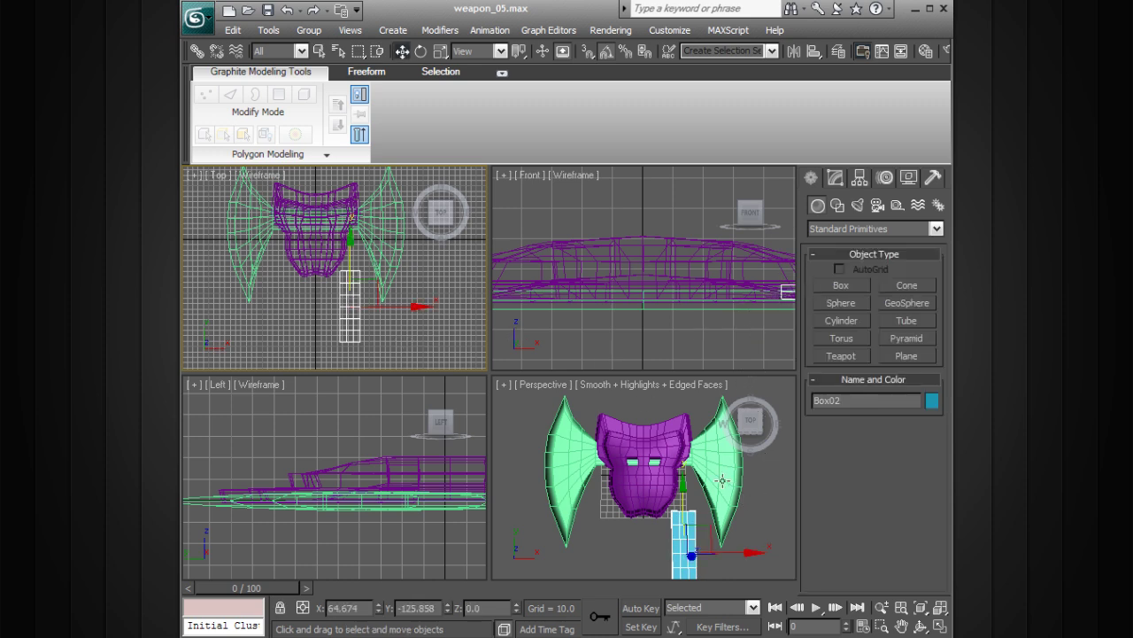
middle_click_drag(712, 293, 554, 293)
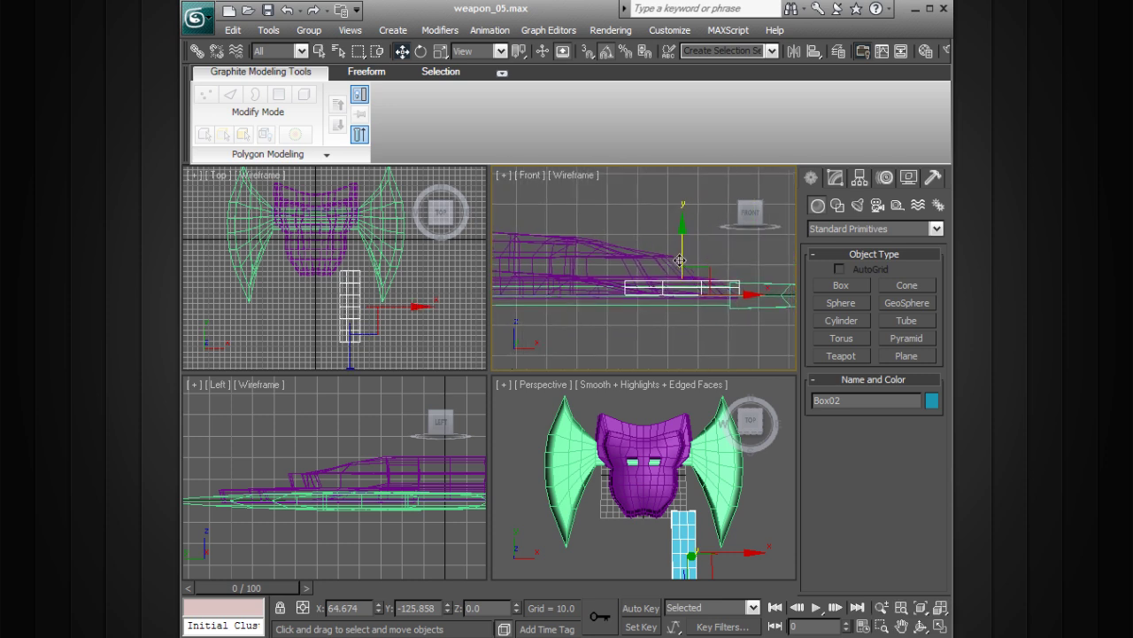
left_click_drag(683, 259, 685, 267)
left_click(835, 178)
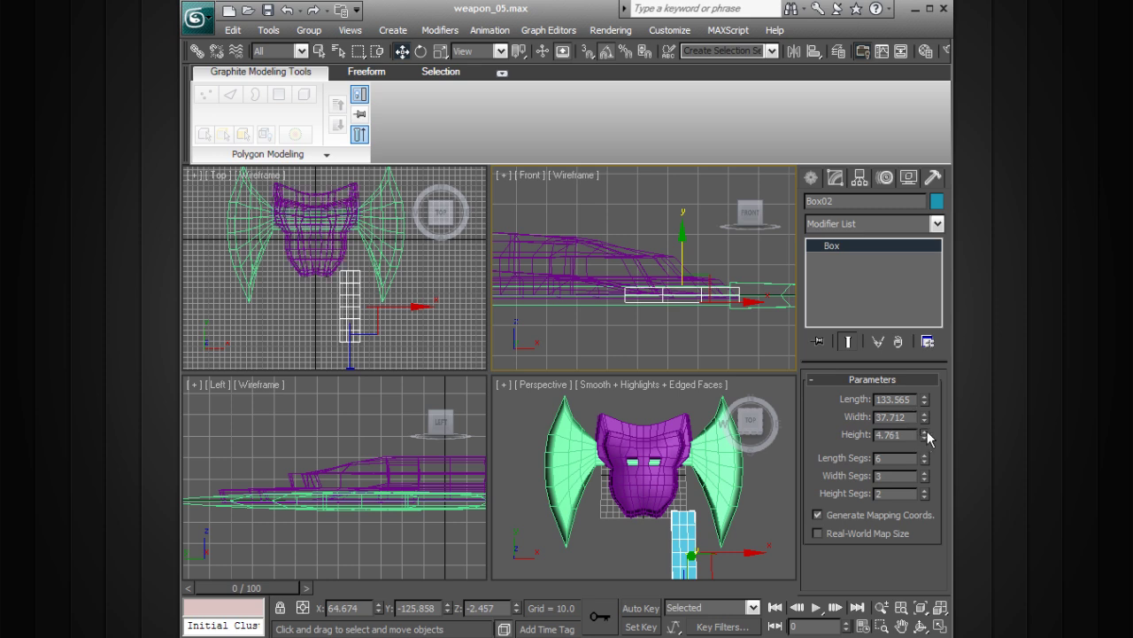
left_click_drag(926, 433, 927, 398)
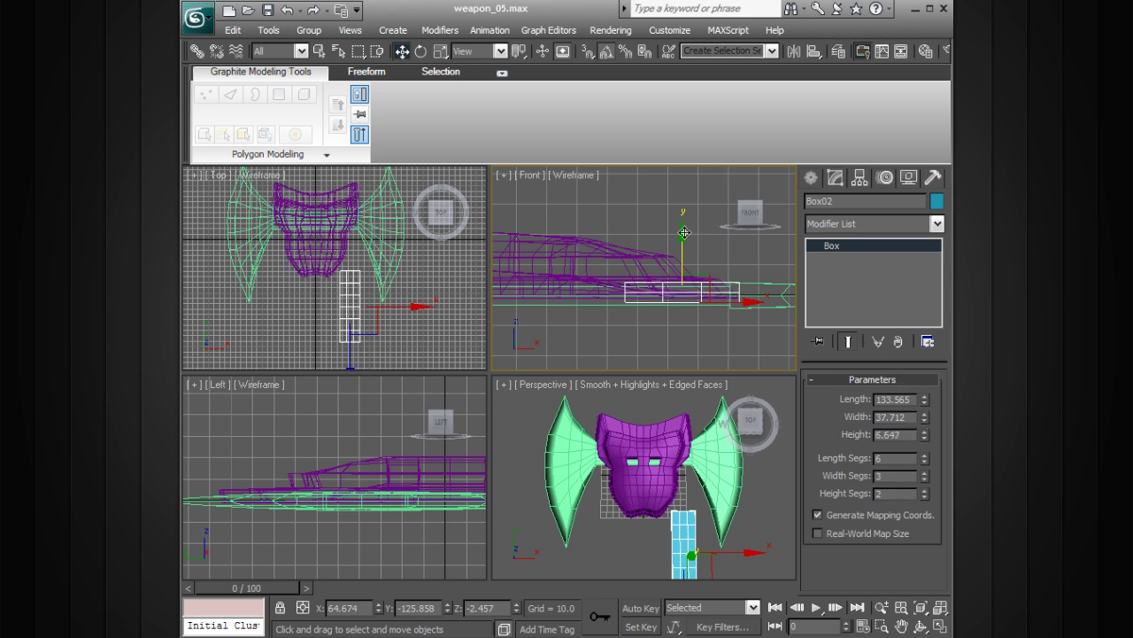
left_click_drag(683, 233, 684, 237)
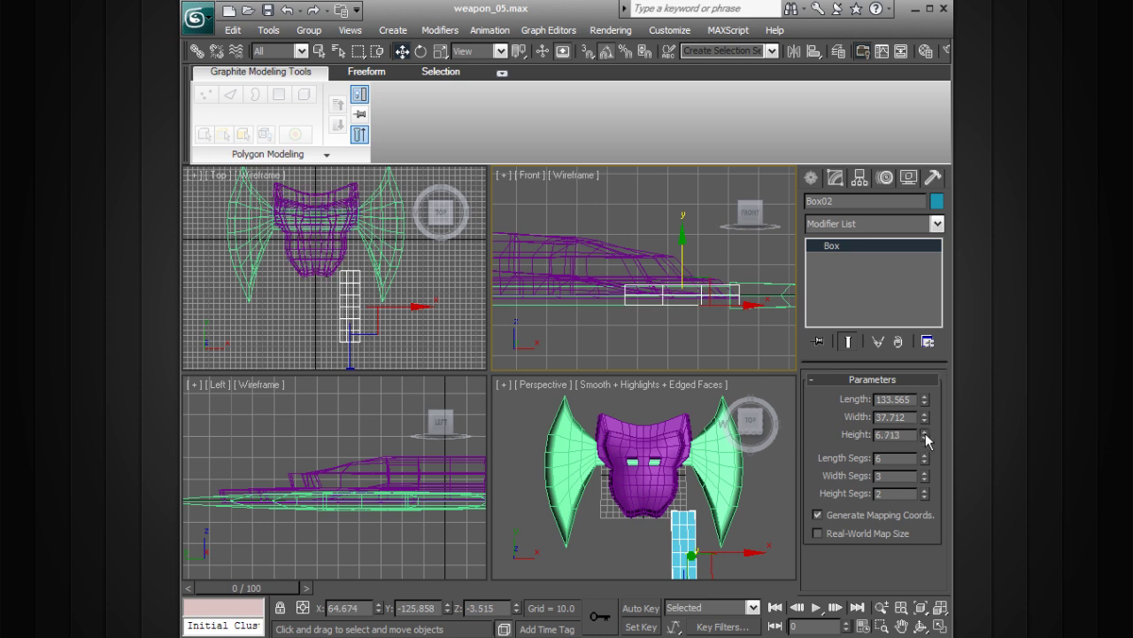
left_click_drag(926, 433, 927, 413)
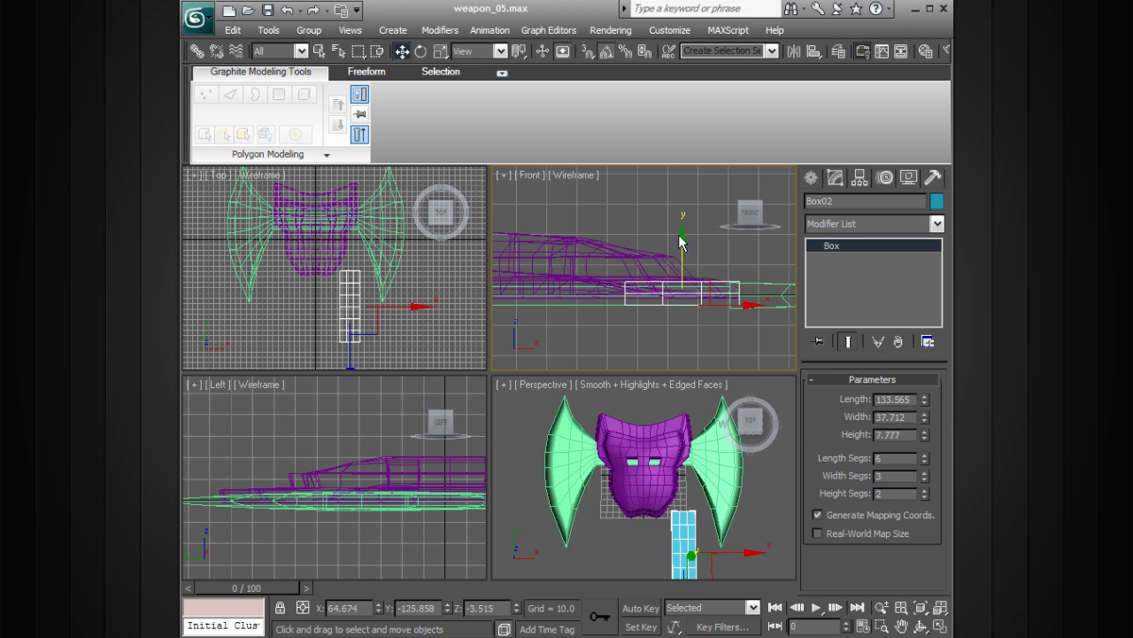
left_click_drag(682, 235, 683, 239)
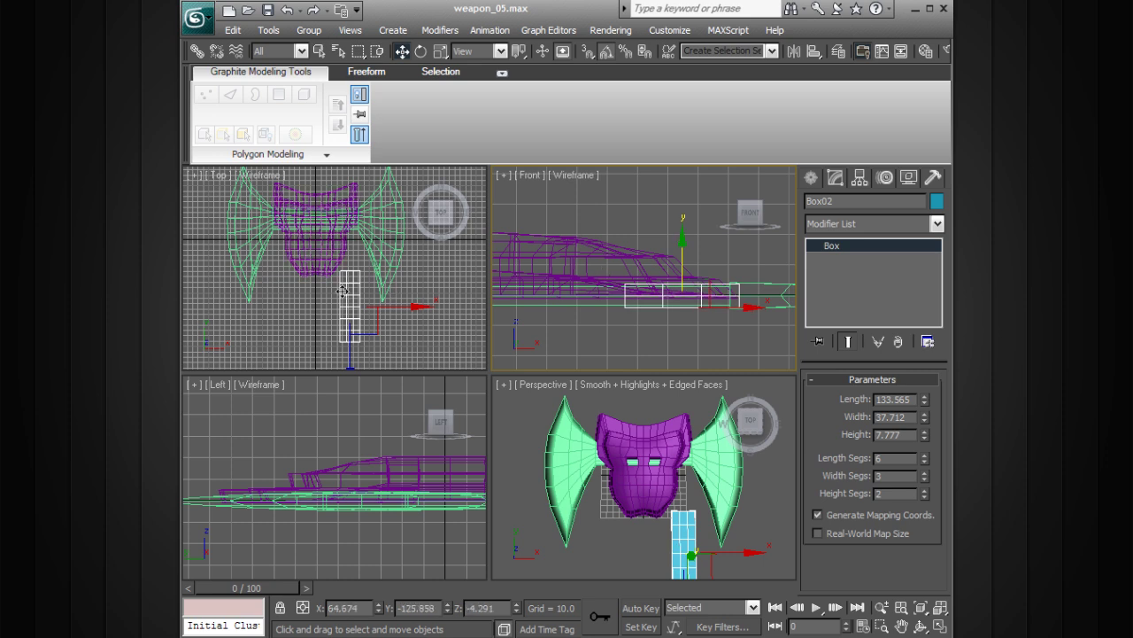
Step: Reposition the box beside the mask's lower tip in the Top view, at about X 59 and Y -134.7
right_click(379, 311)
scroll(378, 311, "down", 1)
scroll(378, 311, "up", 2)
middle_click_drag(379, 316, 399, 272)
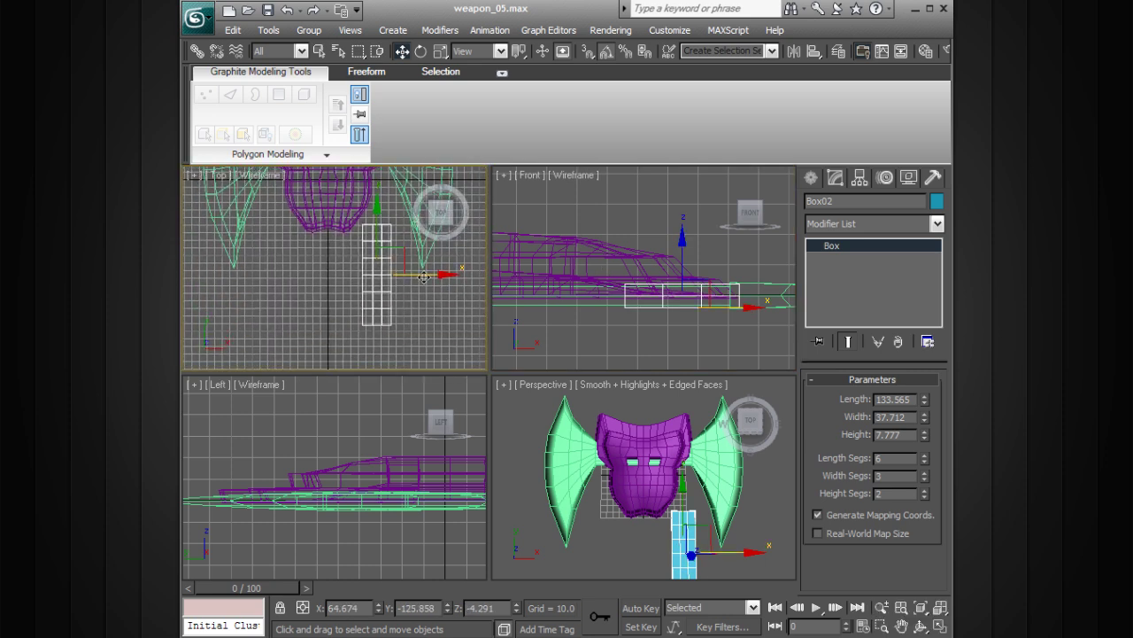
left_click_drag(429, 274, 424, 274)
left_click_drag(376, 211, 375, 218)
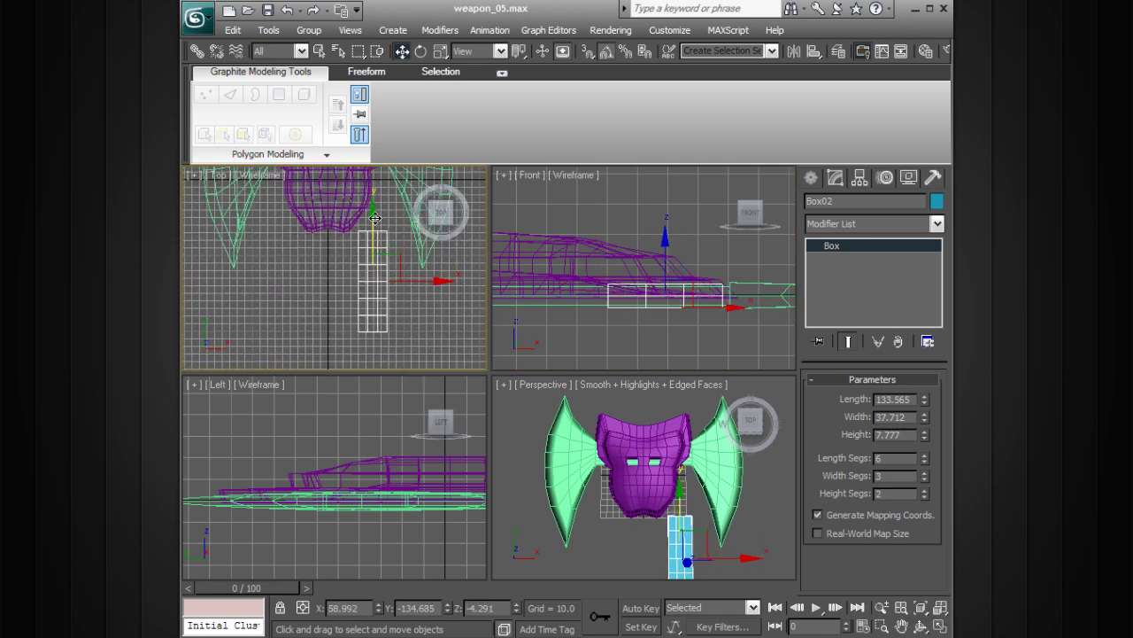
Step: Maximize the Top view, convert the box to an Editable Poly and enter Vertex level
key("alt+w")
middle_click_drag(655, 383, 602, 400)
scroll(652, 353, "up", 2)
scroll(612, 372, "down", 2)
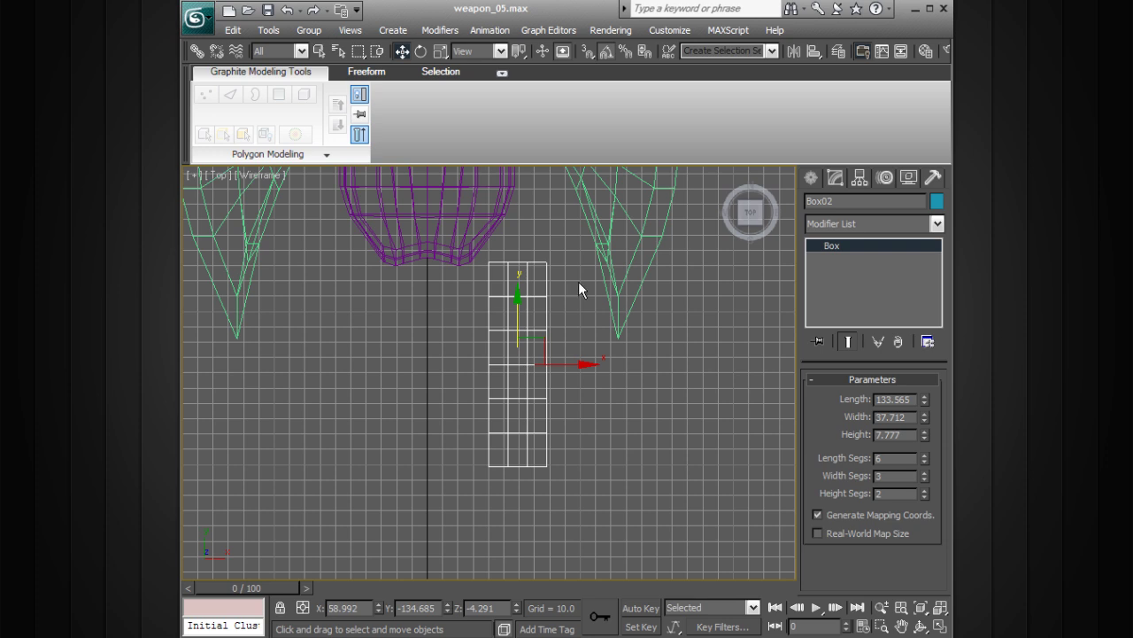
right_click(825, 246)
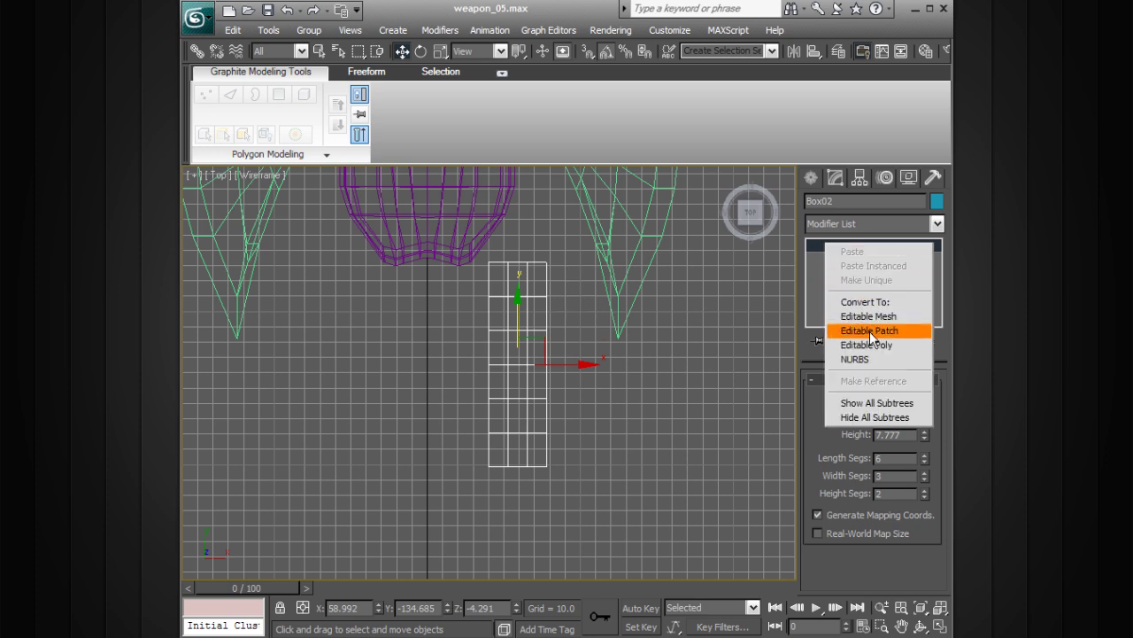
left_click(874, 345)
left_click(816, 246)
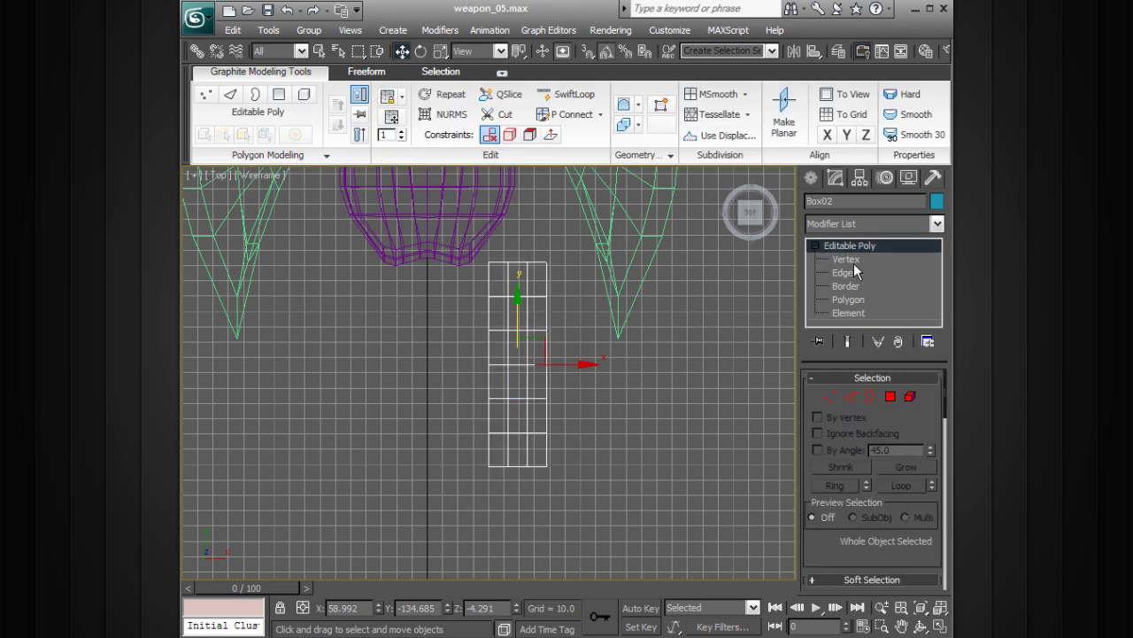
left_click(845, 259)
Step: Pull the box's lower right corner vertices down and slightly inward to form a long bottom point
scroll(580, 354, "up", 2)
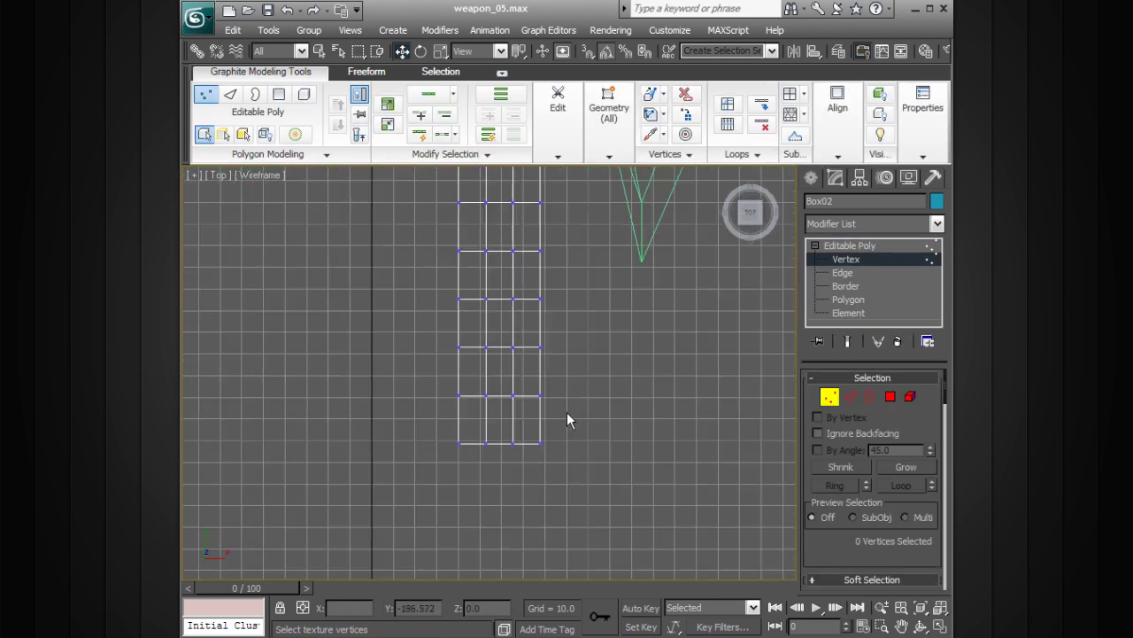
left_click_drag(566, 421, 502, 465)
scroll(588, 449, "down", 2)
left_click_drag(568, 385, 511, 432)
left_click_drag(541, 396, 550, 481)
key("ctrl+z")
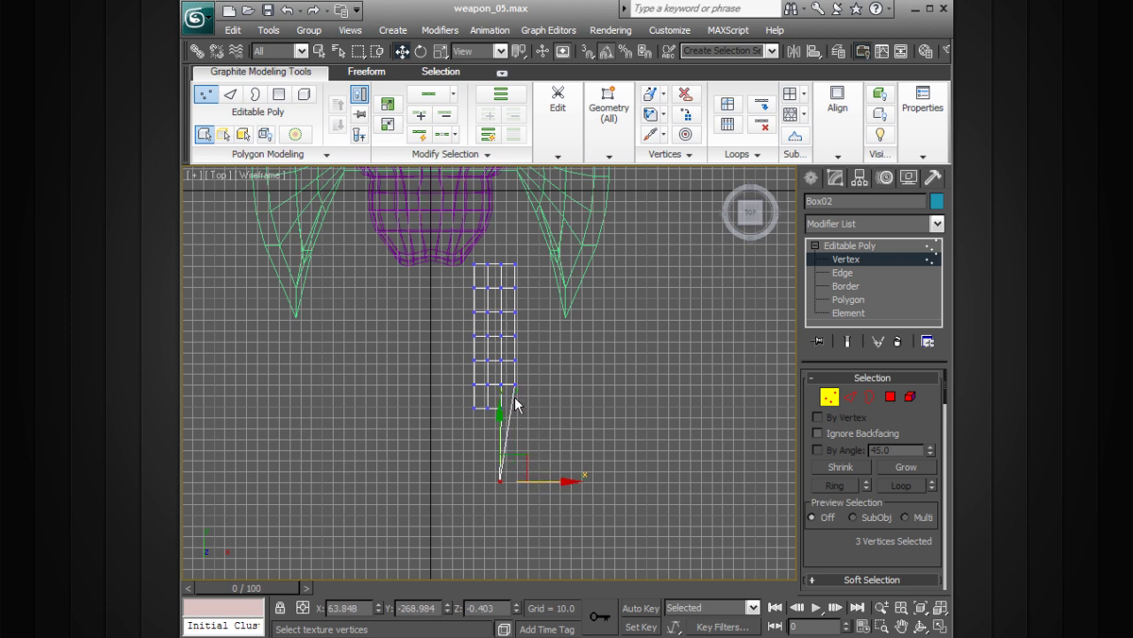
Step: Push the box's right-edge vertices outward and raise the upper right corner vertices into a pointed tip
left_click_drag(503, 403, 545, 302)
left_click_drag(552, 276, 520, 269)
left_click_drag(516, 230, 516, 204)
scroll(540, 259, "up", 2)
middle_click_drag(565, 309, 555, 360)
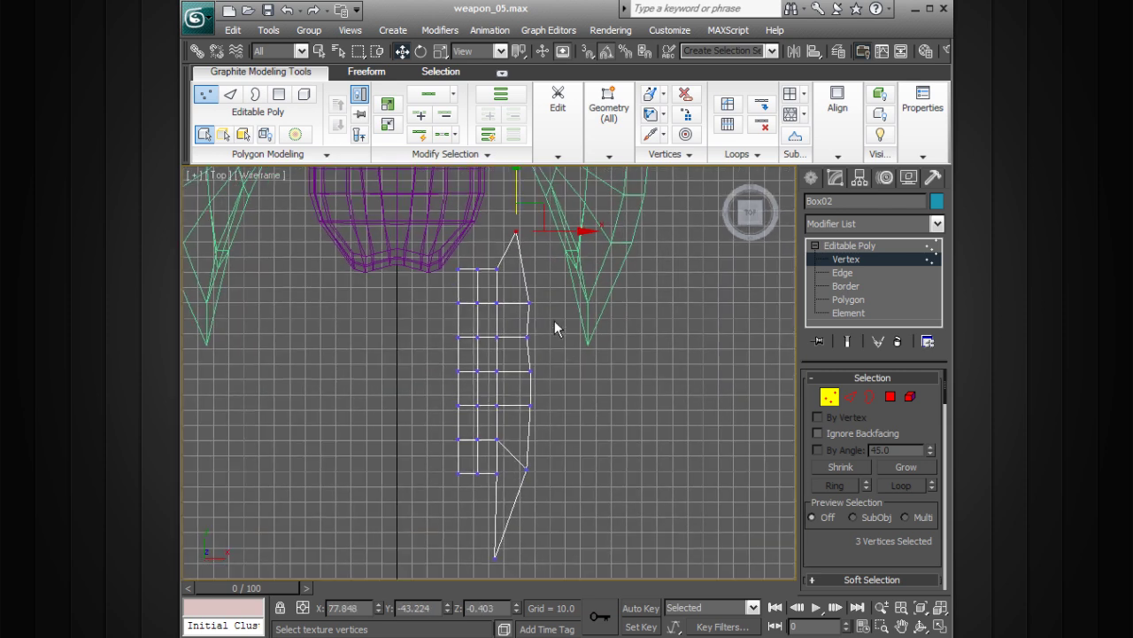
Step: Redistribute the right-edge vertices between the two tips, raising the upper ones and lowering the lower ones into a curved edge
mouse_move(542, 291)
left_mouse_down()
mouse_move(526, 313)
mouse_move(561, 304)
left_mouse_up()
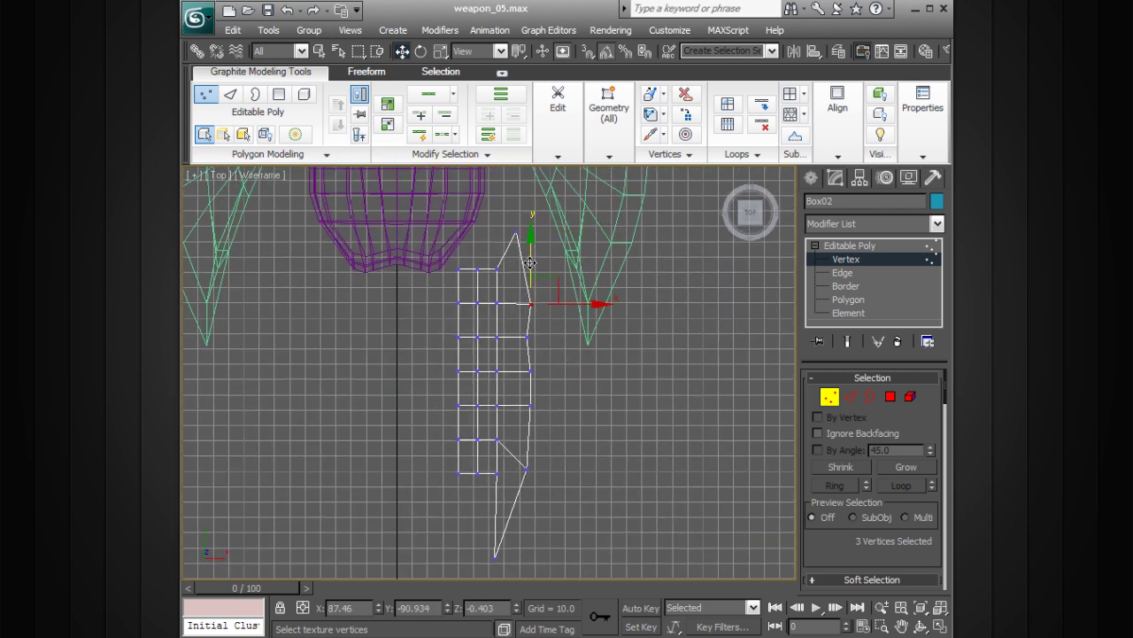
left_click_drag(531, 260, 531, 244)
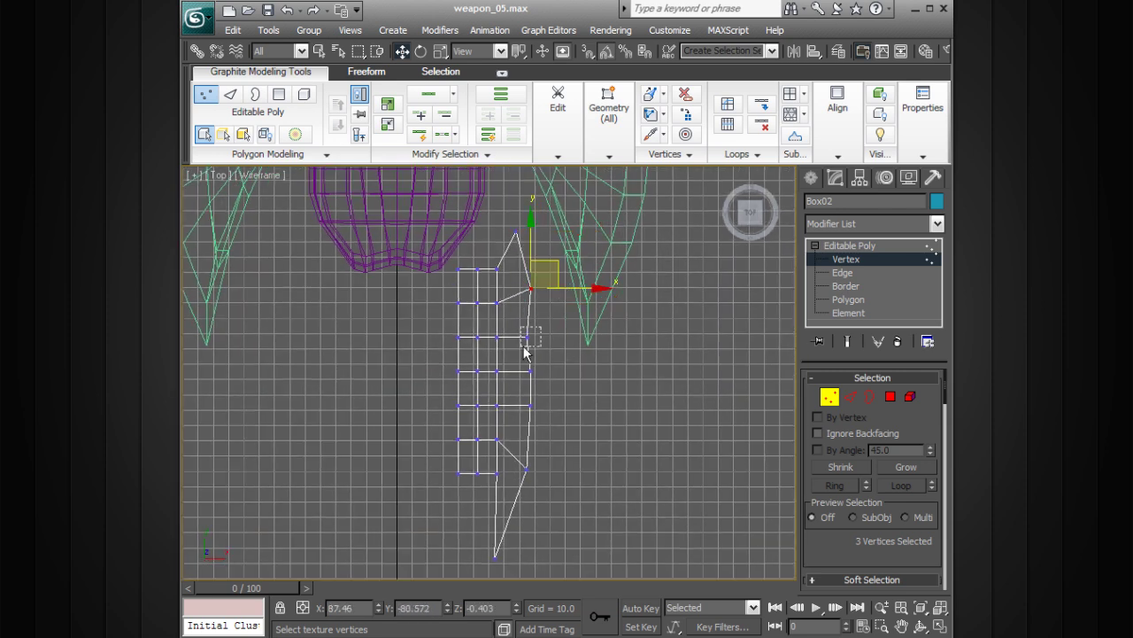
left_click_drag(519, 349, 559, 335)
left_click_drag(534, 295, 535, 288)
left_click_drag(542, 363, 537, 388)
left_click(531, 404)
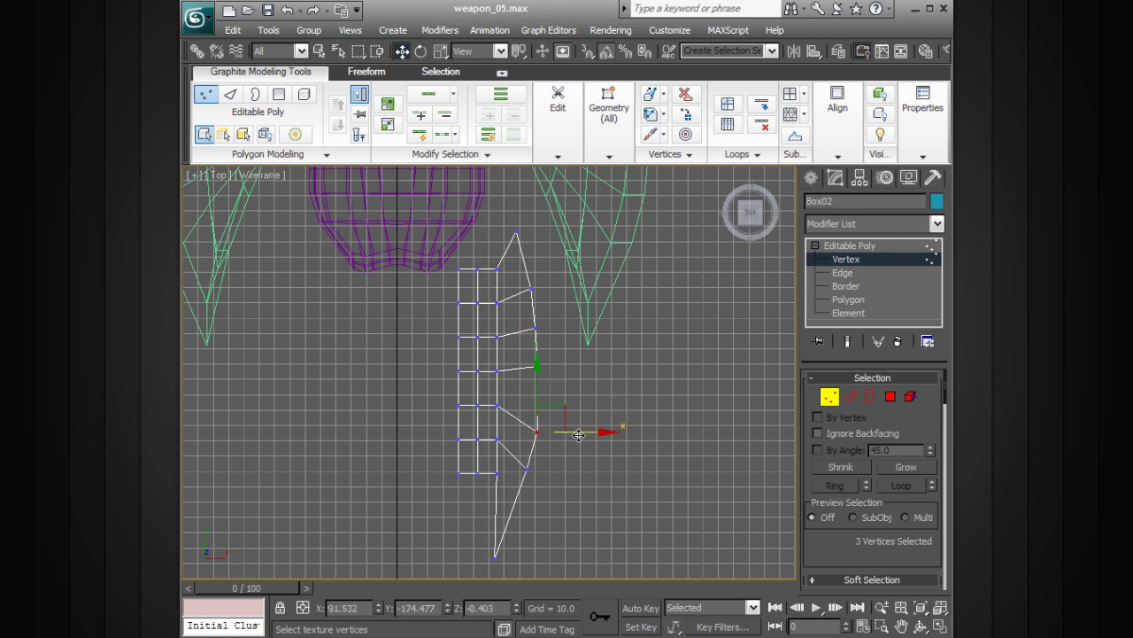
left_click_drag(576, 433, 570, 447)
Step: Refine the lowest right-edge vertices and pull the third column's bottom vertices down toward the bottom point
left_click(526, 468)
scroll(549, 460, "up", 4)
left_click_drag(520, 414, 518, 413)
left_click_drag(538, 389, 573, 450)
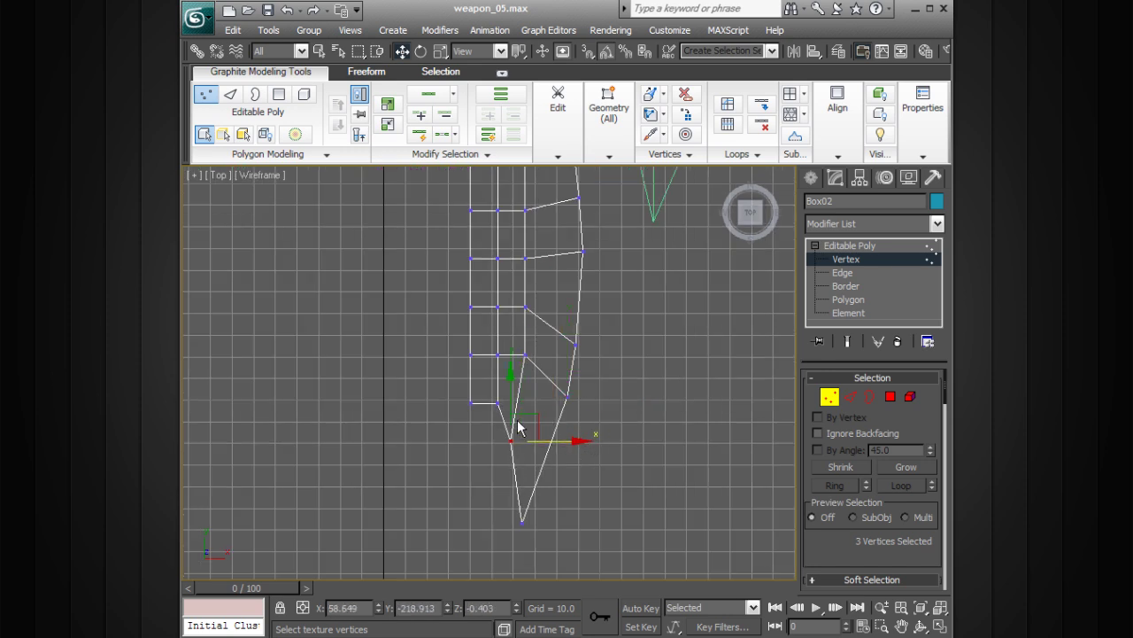
Step: Raise the three lowest vertex groups on the left edge so the lower end slants toward the point
mouse_move(488, 394)
left_mouse_down()
mouse_move(507, 413)
mouse_move(478, 405)
left_mouse_up()
scroll(487, 416, "down", 3)
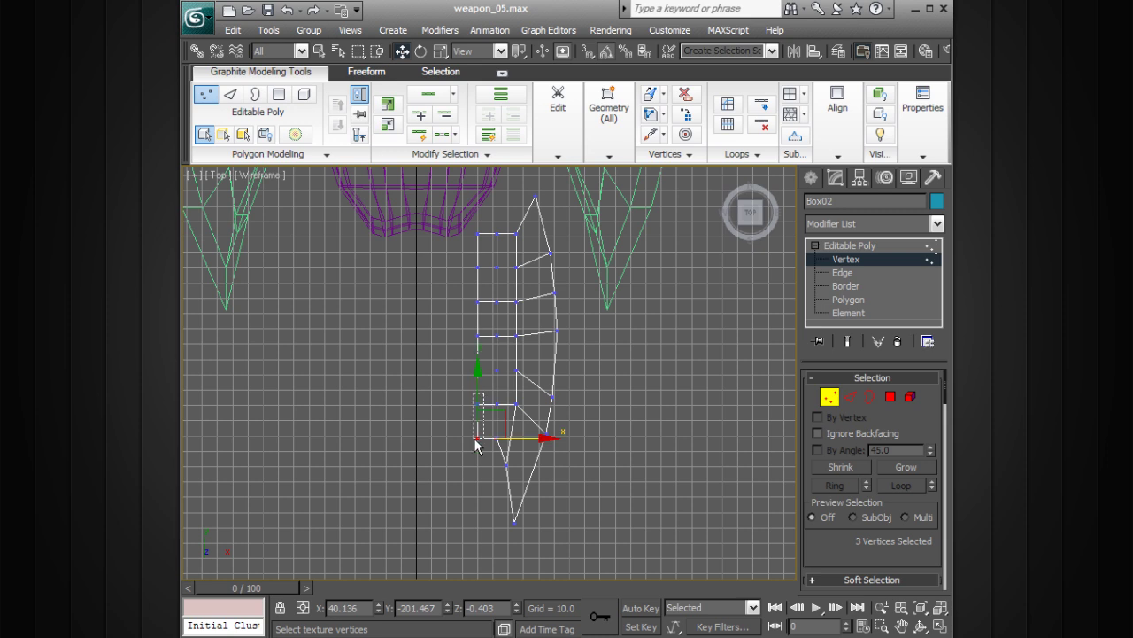
left_click_drag(467, 455, 466, 456)
left_click_drag(480, 391, 465, 437)
left_click_drag(478, 371, 480, 340)
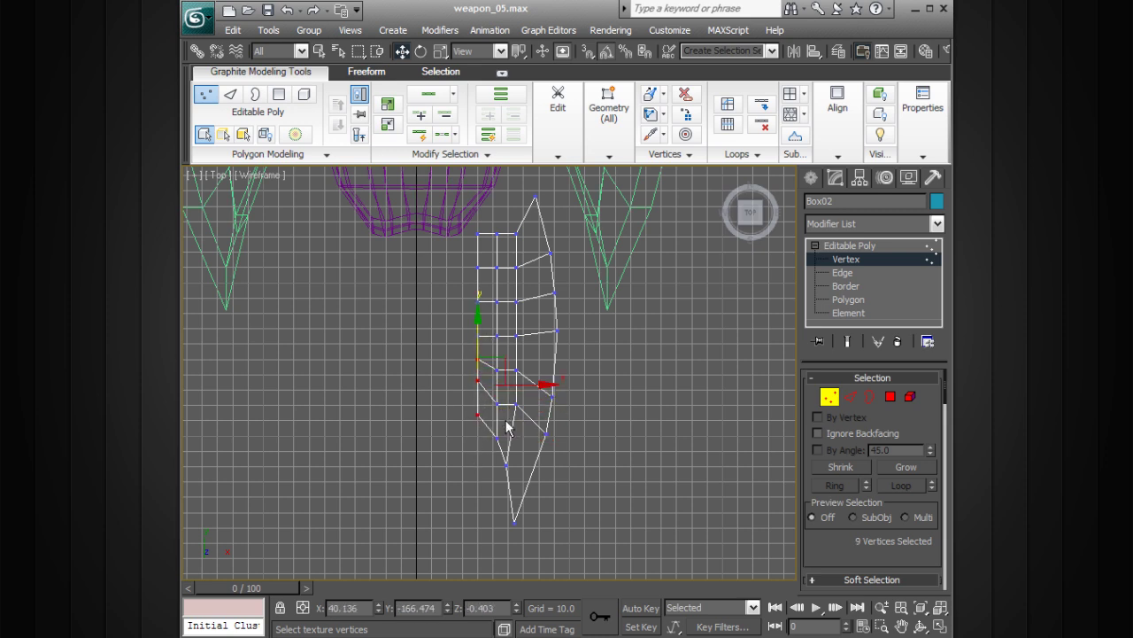
Step: Shift the bottom vertices of the two inner columns and the inner vertices above them to follow the slanted lower outline
mouse_move(506, 431)
left_mouse_down()
mouse_move(490, 449)
mouse_move(504, 425)
mouse_move(493, 398)
mouse_move(513, 433)
left_mouse_up()
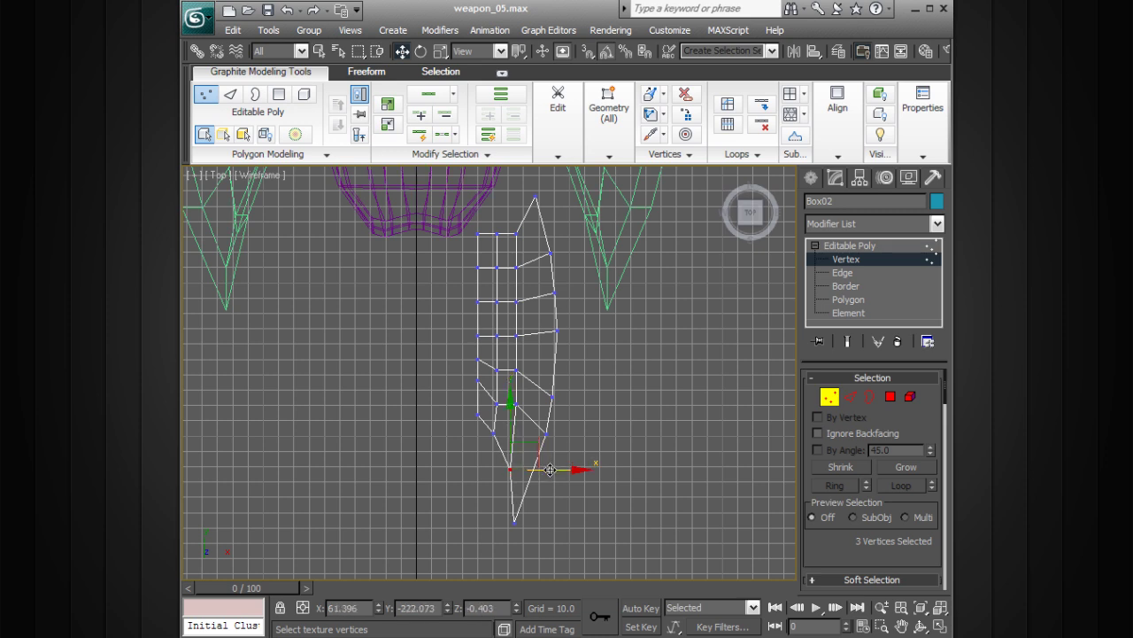
left_click(574, 462)
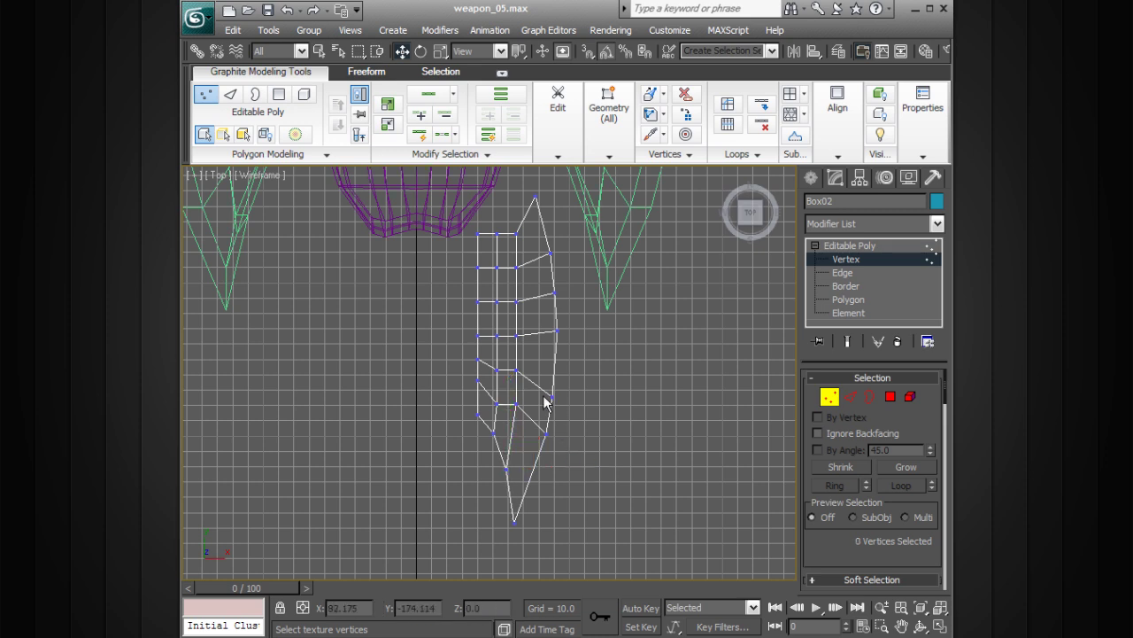
left_click_drag(522, 358, 490, 406)
left_click(501, 368)
left_click(602, 404)
Step: Reposition the lower right-edge vertices to space them evenly along the curve above the bottom point
scroll(621, 380, "up", 2)
middle_click_drag(644, 328, 630, 374)
left_click_drag(591, 340, 566, 394)
left_click_drag(601, 434, 605, 434)
left_click_drag(589, 477, 577, 499)
middle_click_drag(543, 506, 552, 451)
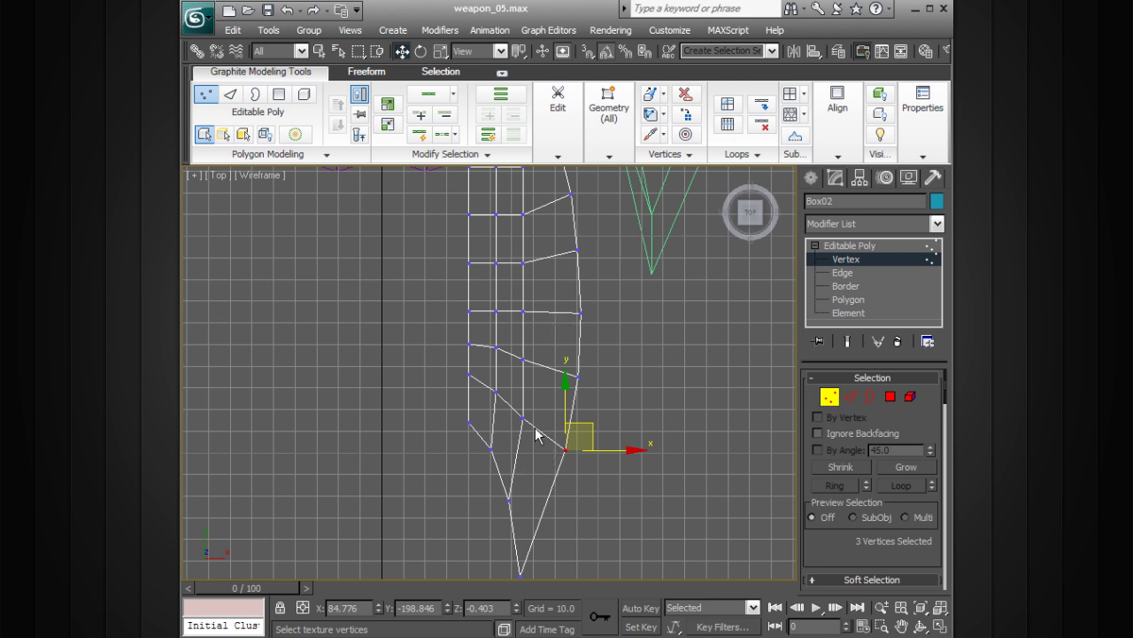
Step: Adjust the lower inner vertices and nudge the third column's middle vertices toward the right edge
mouse_move(520, 475)
left_mouse_down()
mouse_move(498, 508)
mouse_move(509, 462)
mouse_move(501, 519)
mouse_move(508, 476)
left_mouse_up()
left_click(493, 447)
left_click_drag(543, 405, 523, 433)
left_click_drag(526, 372, 571, 356)
middle_click_drag(575, 354, 567, 457)
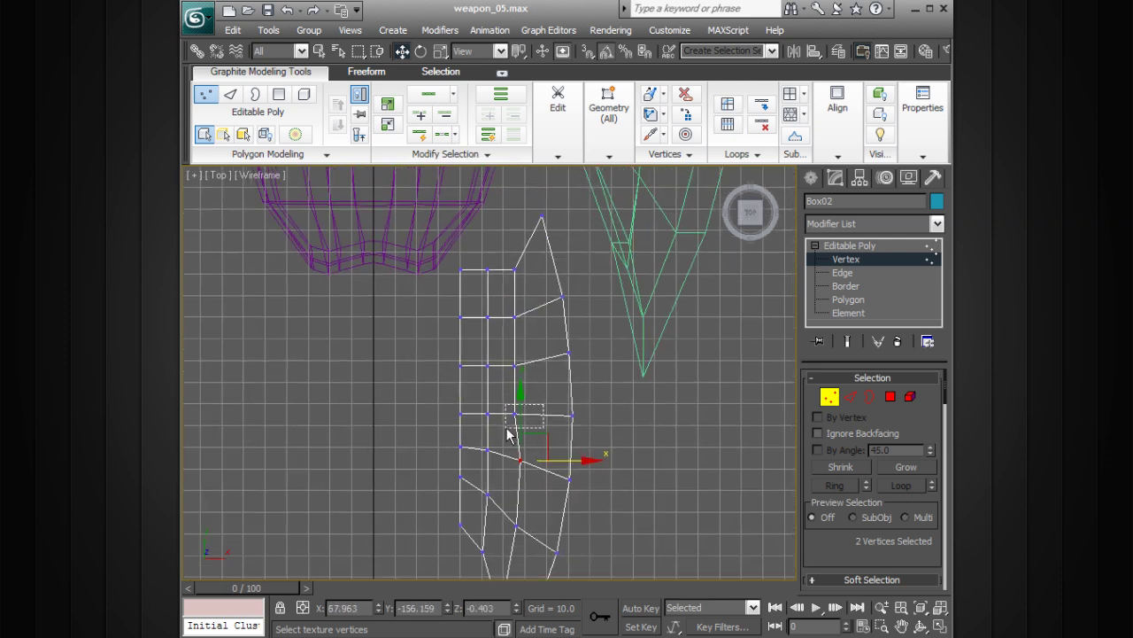
left_click_drag(567, 458, 567, 415)
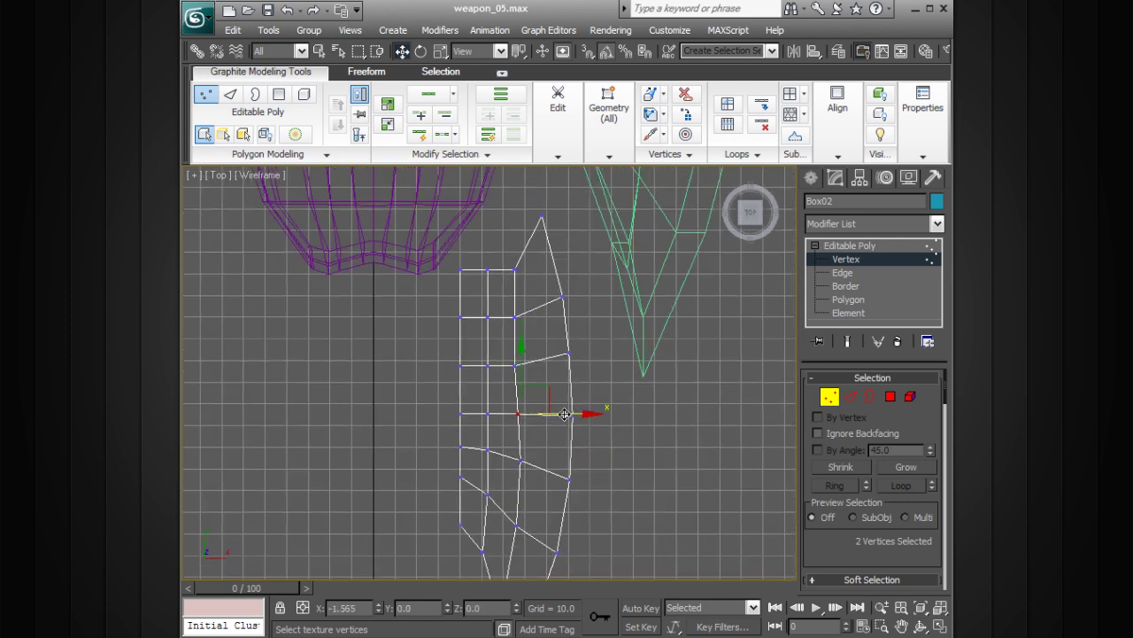
Step: Nudge the upper vertices of the third column slightly outward to echo the curved right edge
middle_click_drag(567, 416, 567, 456)
left_click_drag(537, 454, 547, 405)
mouse_move(540, 442)
left_mouse_down()
mouse_move(513, 467)
mouse_move(554, 452)
left_mouse_up()
scroll(493, 292, "up", 3)
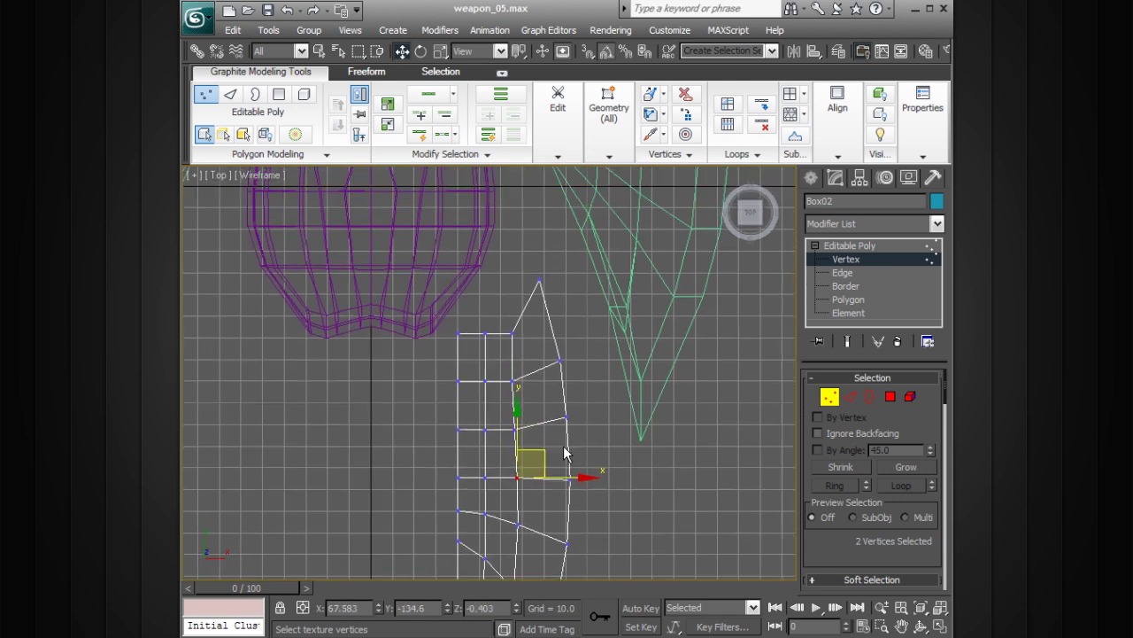
left_click(524, 384)
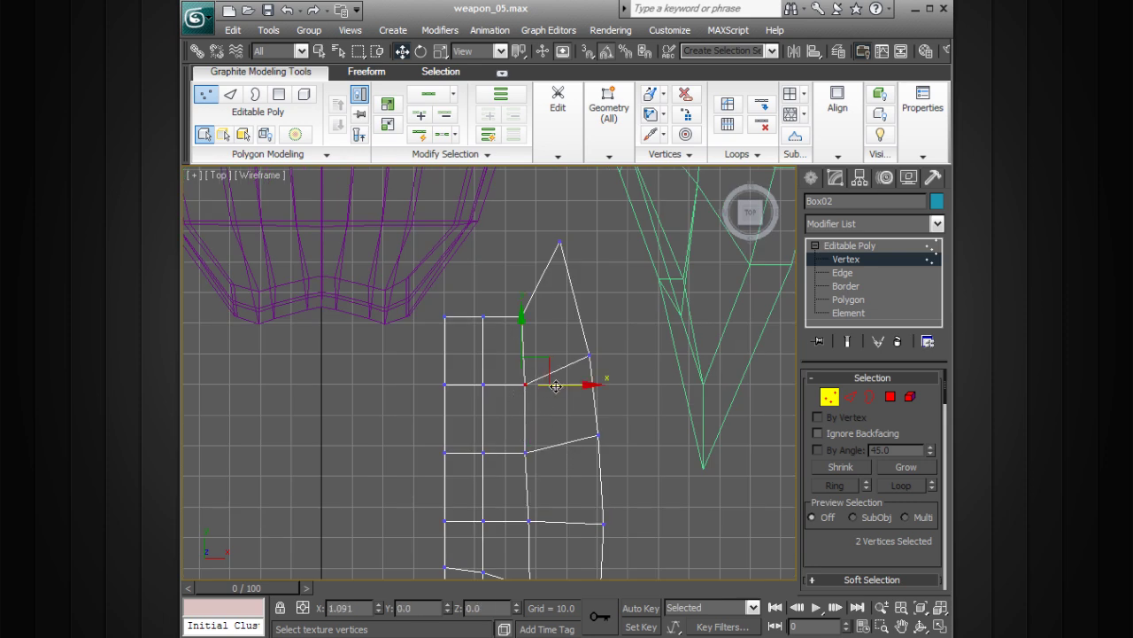
mouse_move(541, 440)
left_mouse_down()
mouse_move(519, 475)
mouse_move(557, 451)
left_mouse_up()
middle_click_drag(557, 479, 553, 394)
scroll(552, 394, "down", 3)
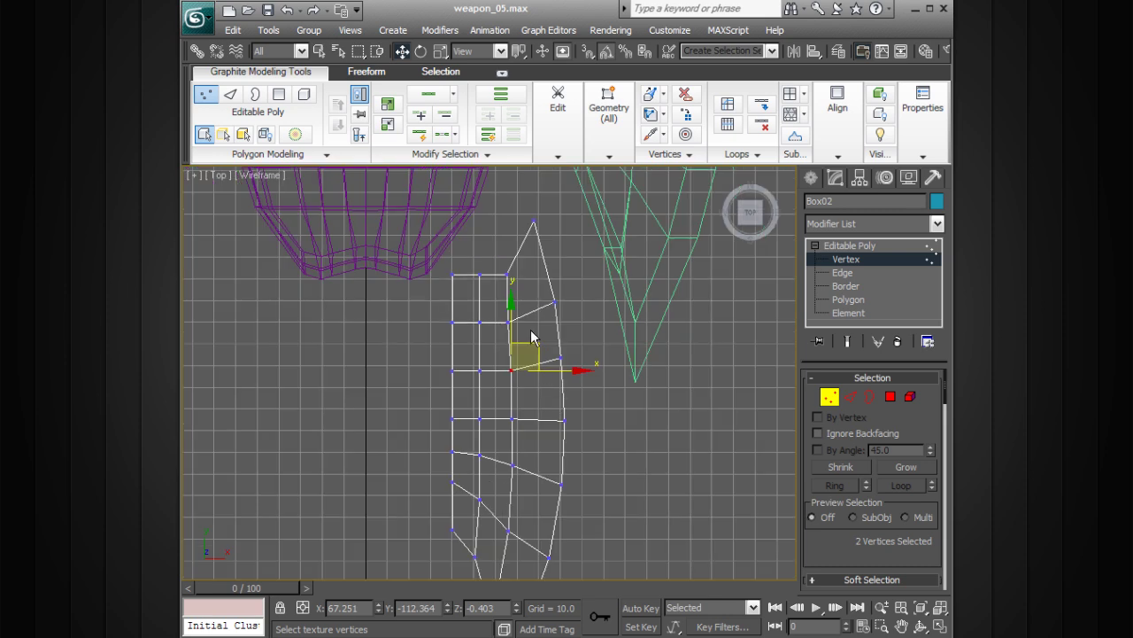
Step: Raise the third column's second and third vertex rows slightly to smooth the slanted cross edges
left_click_drag(530, 305, 498, 334)
left_click_drag(510, 285, 512, 281)
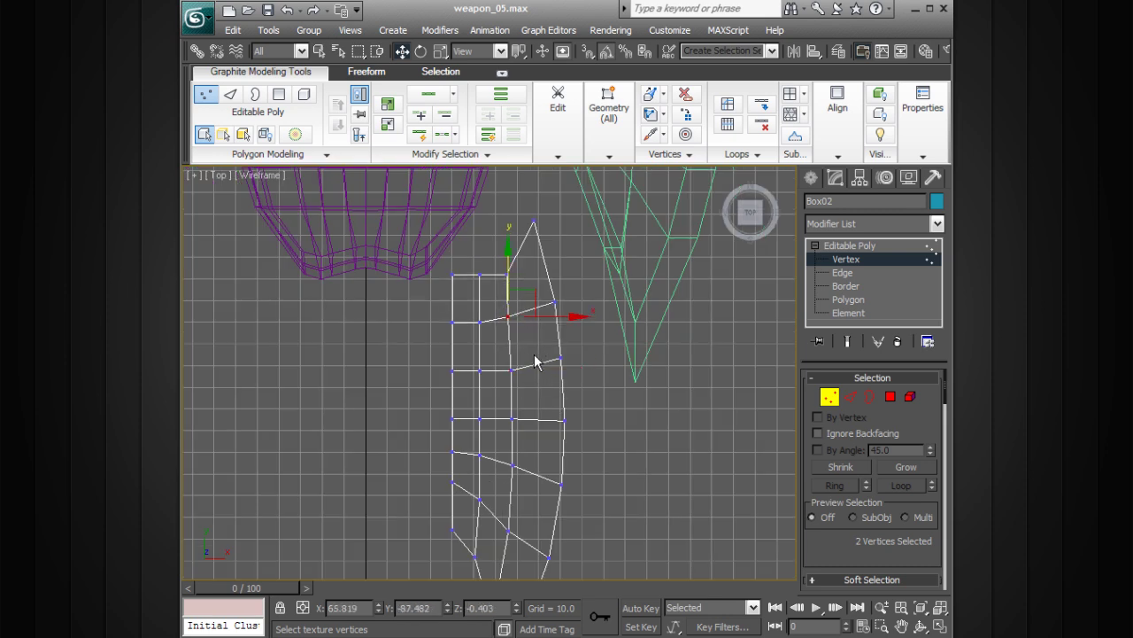
left_click(519, 372)
left_click_drag(518, 335, 519, 335)
Step: Fine-tune the vertical positions of the middle right-edge vertices to even out the horizontal edge loops
left_click(565, 420, "ctrl")
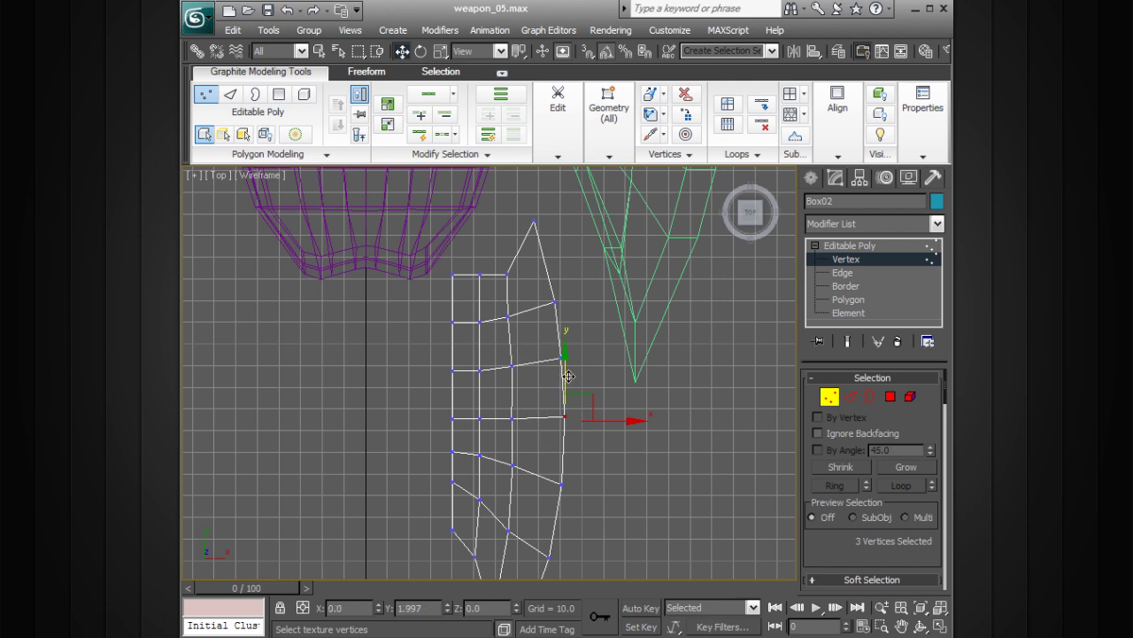
left_click(618, 398)
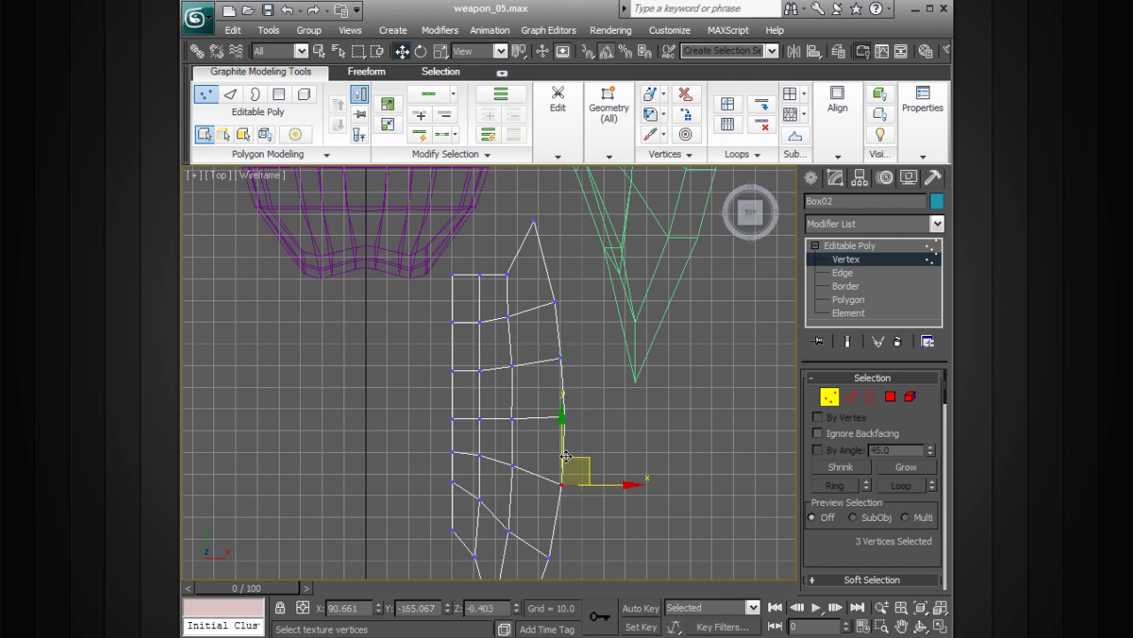
left_click_drag(565, 456, 566, 383)
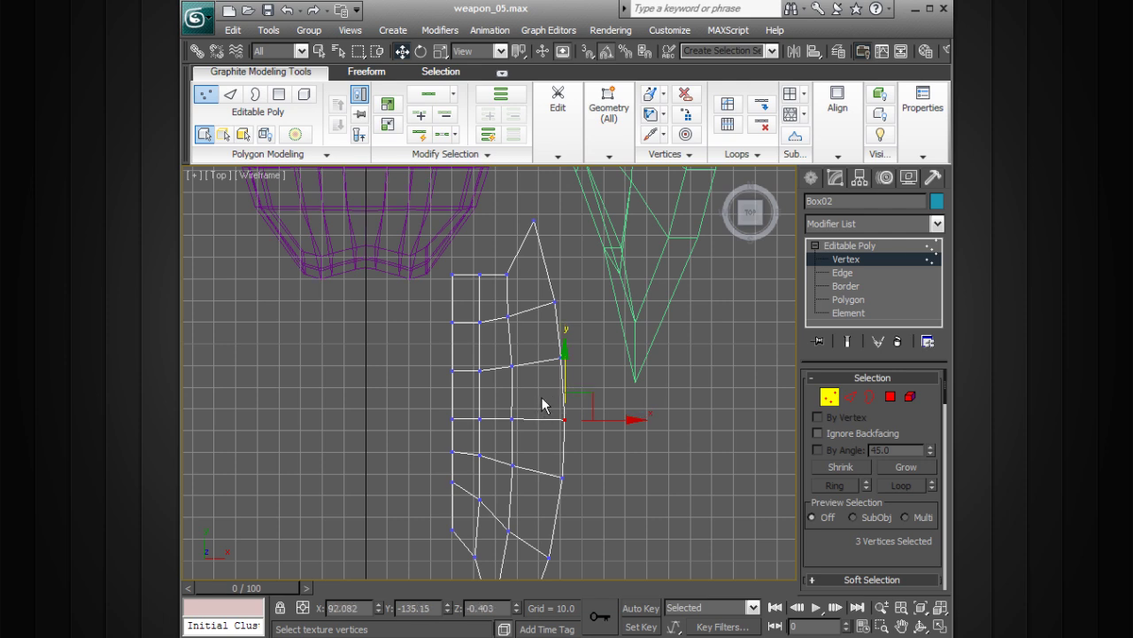
Step: Lower the second-lowest vertices on the blade's straight inner edge slightly to even out the bottom rows
middle_click_drag(546, 420, 563, 315)
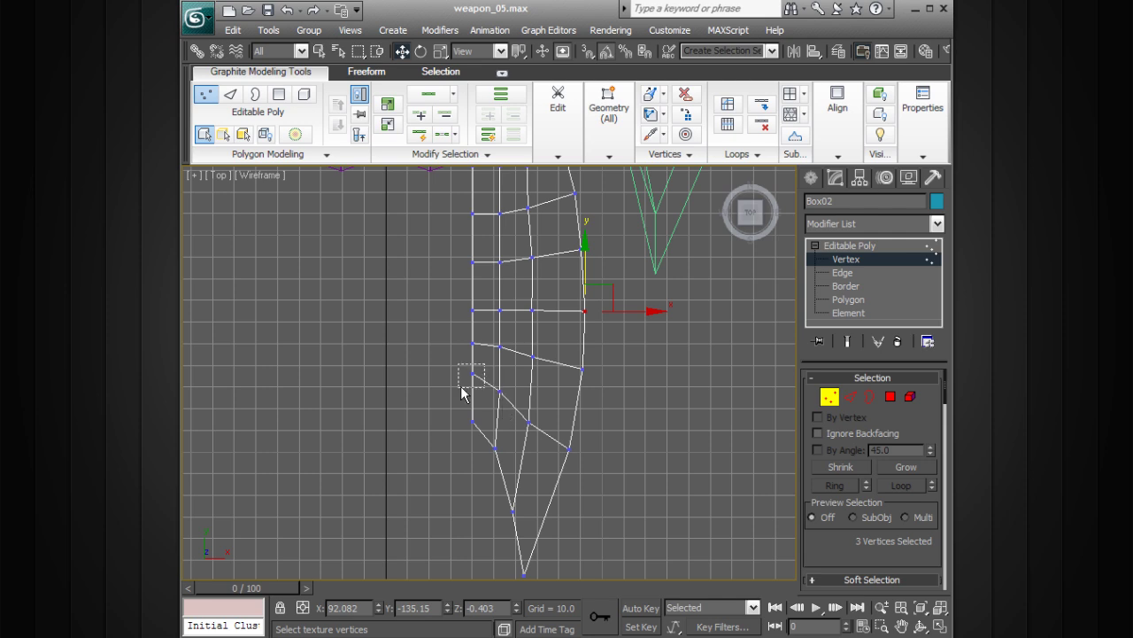
left_click_drag(474, 352, 474, 362)
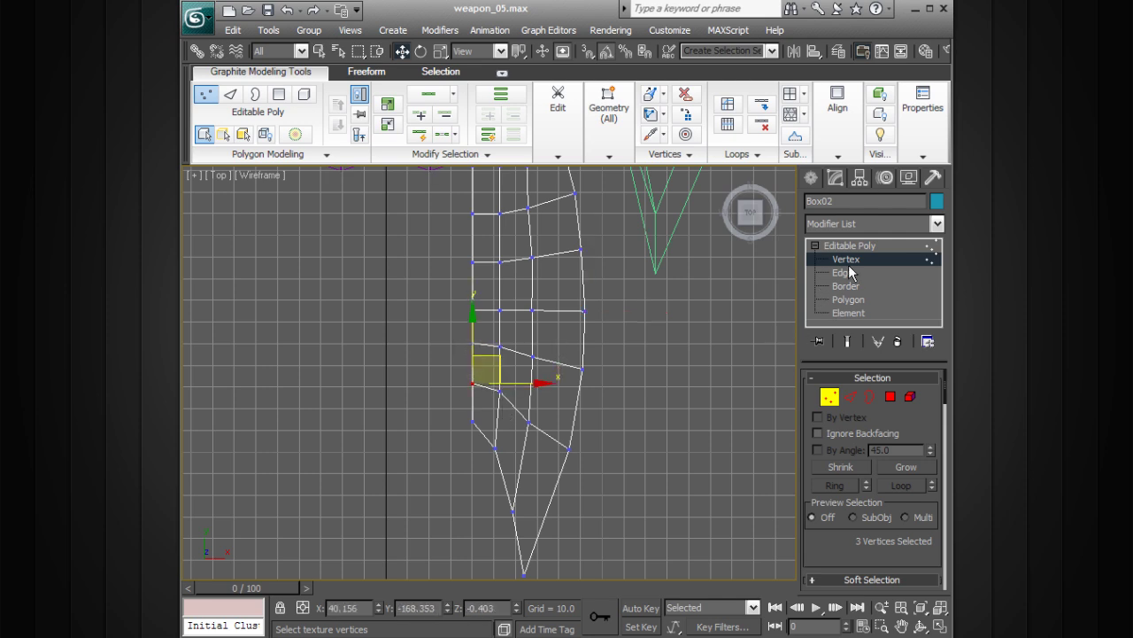
scroll(717, 352, "down", 2)
key("alt+w")
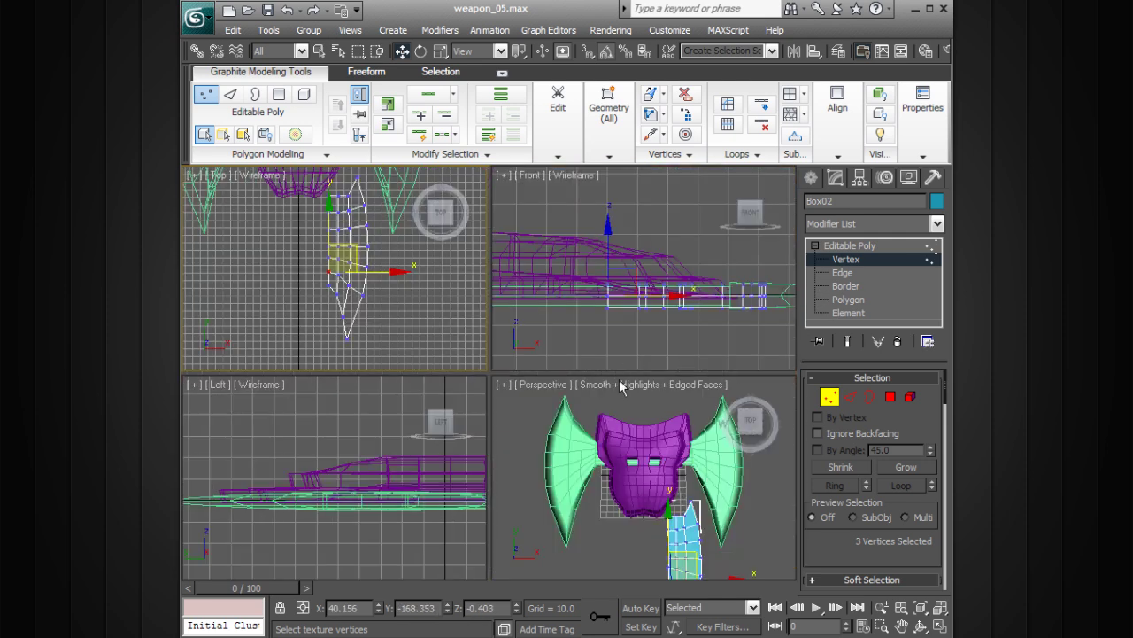
Step: Select the five mid-height vertices along the blade's curved outer side and move them outward along X to form a sharp edge
left_click(755, 520)
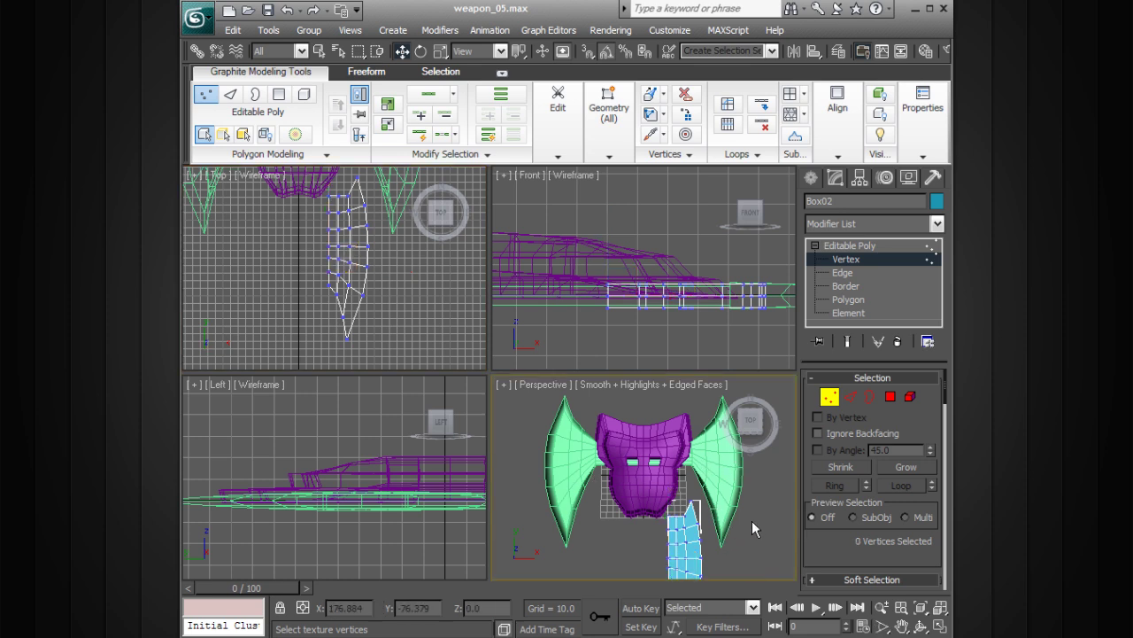
key("alt+w")
middle_click_drag(690, 476, 580, 405, "alt")
scroll(580, 406, "up", 3)
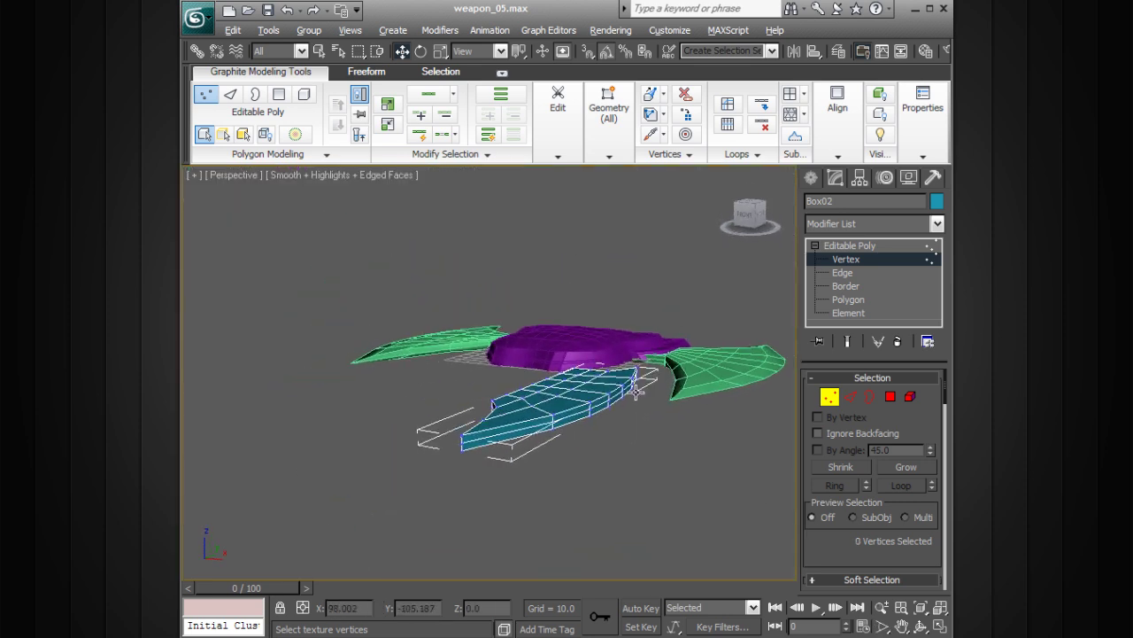
left_click(523, 461)
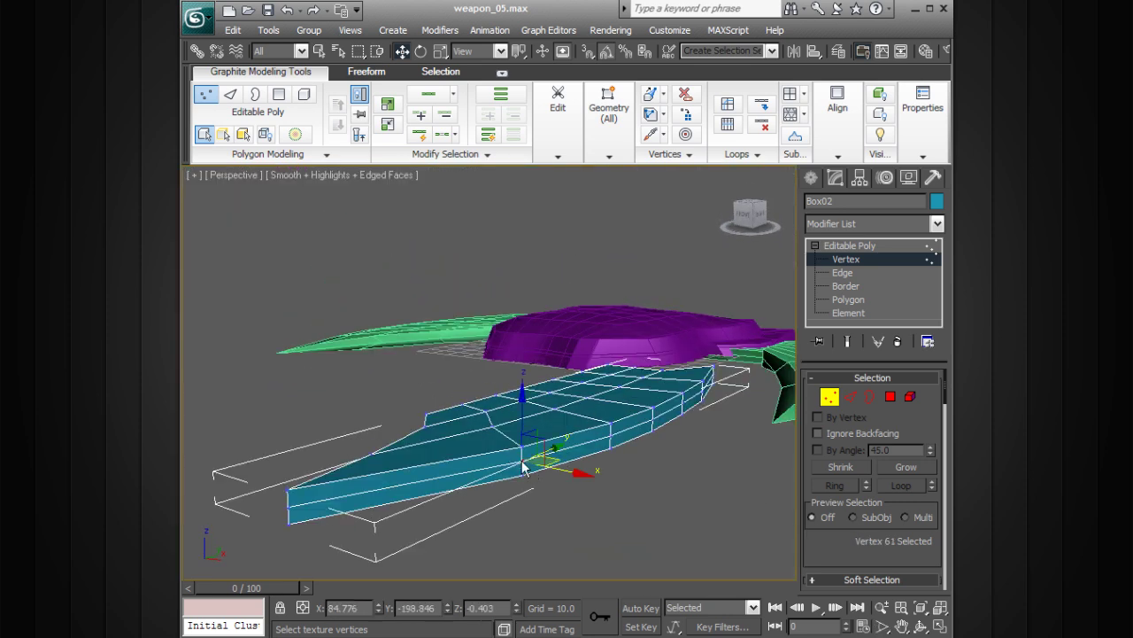
left_click(609, 440, "ctrl")
left_click(652, 421, "ctrl")
left_click(683, 404, "ctrl")
middle_click_drag(683, 405, 663, 429, "alt")
left_click(569, 470, "ctrl")
middle_click_drag(572, 467, 632, 477, "alt")
left_click_drag(684, 434, 719, 439)
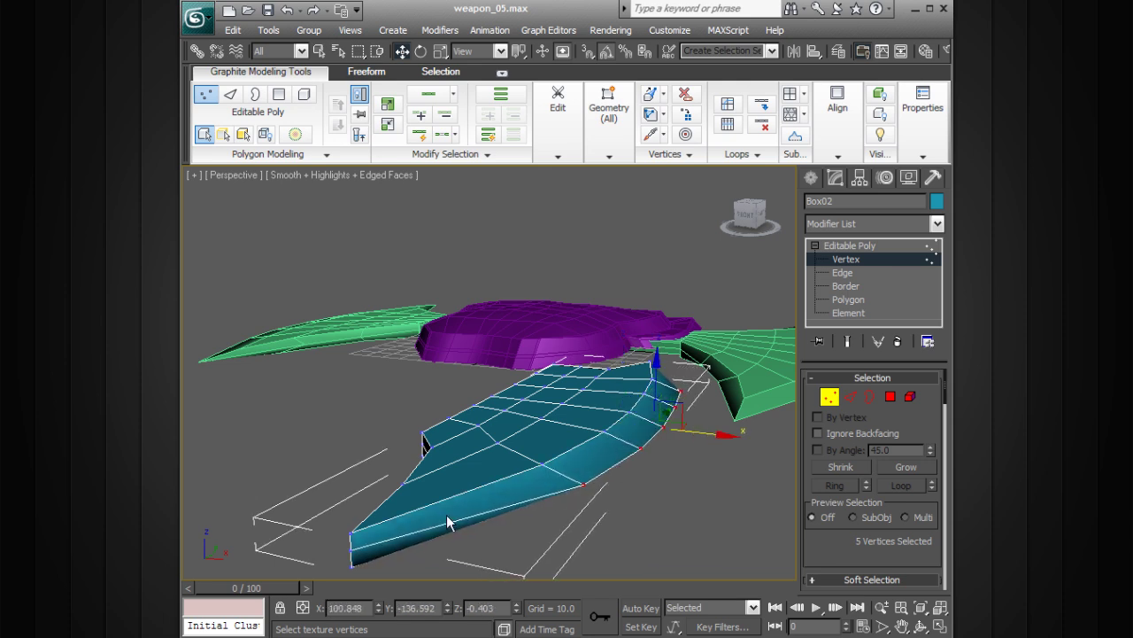
Step: Pull the mid-height vertices at the blade's lower and upper tips outward along Y and fine-tune them to sharpen both points
left_click(351, 550)
middle_click_drag(351, 551, 396, 502, "alt")
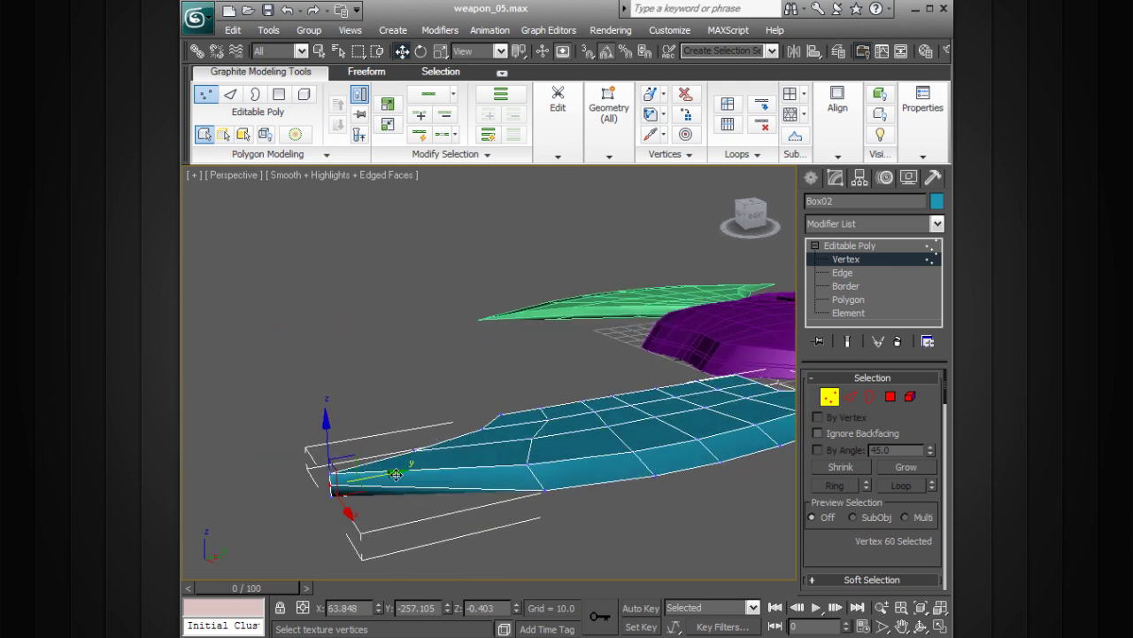
left_click_drag(396, 474, 295, 502)
middle_click_drag(296, 502, 573, 484, "alt")
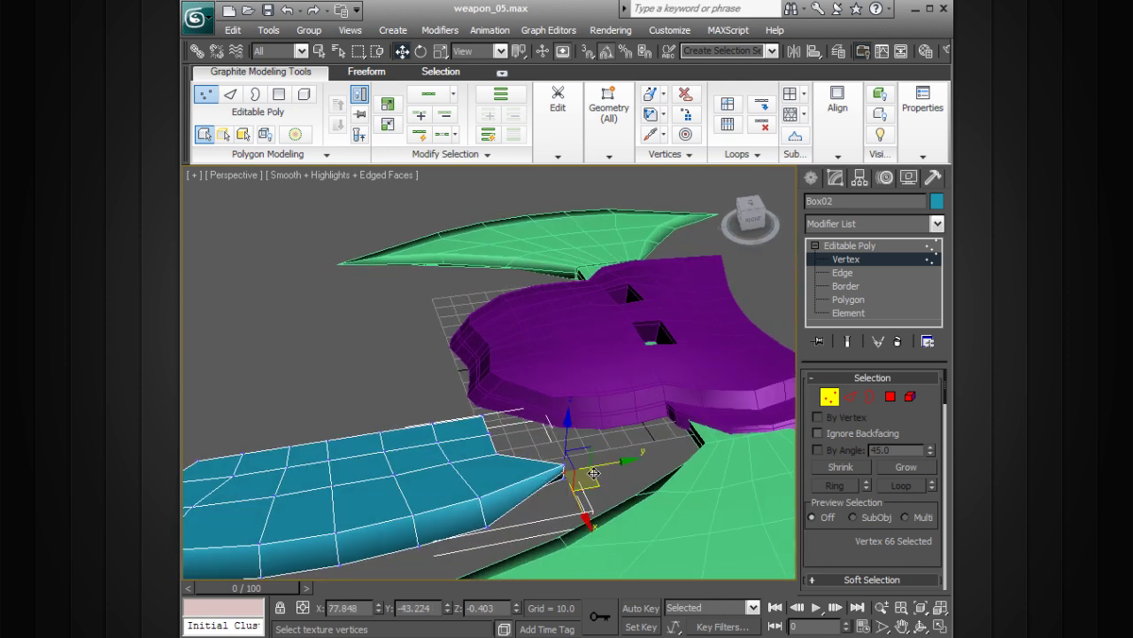
left_click_drag(594, 472, 639, 461)
middle_click_drag(649, 462, 644, 301, "alt")
middle_click_drag(719, 409, 594, 339, "alt")
left_click_drag(600, 356, 602, 370)
left_click_drag(662, 416, 651, 417)
middle_click_drag(650, 416, 485, 389, "alt")
Step: Move the mid-height vertices on the slanted inner side above the lower tip outward to sharpen that edge
left_click(487, 422)
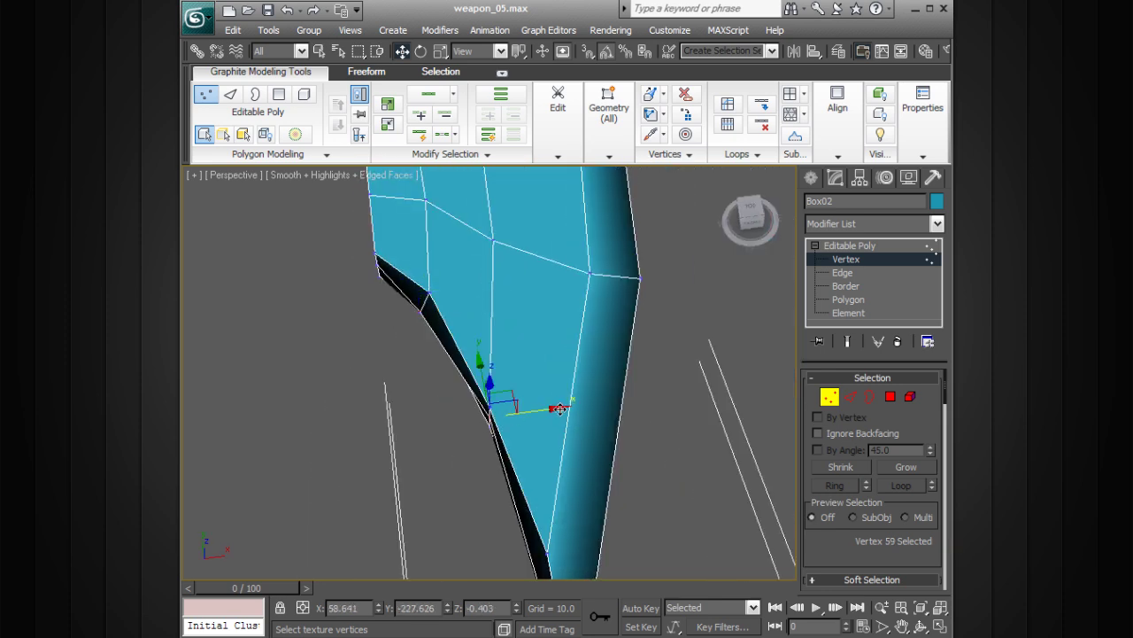
left_click_drag(559, 407, 536, 417)
middle_click_drag(536, 416, 558, 380, "alt")
left_click_drag(539, 371, 533, 371)
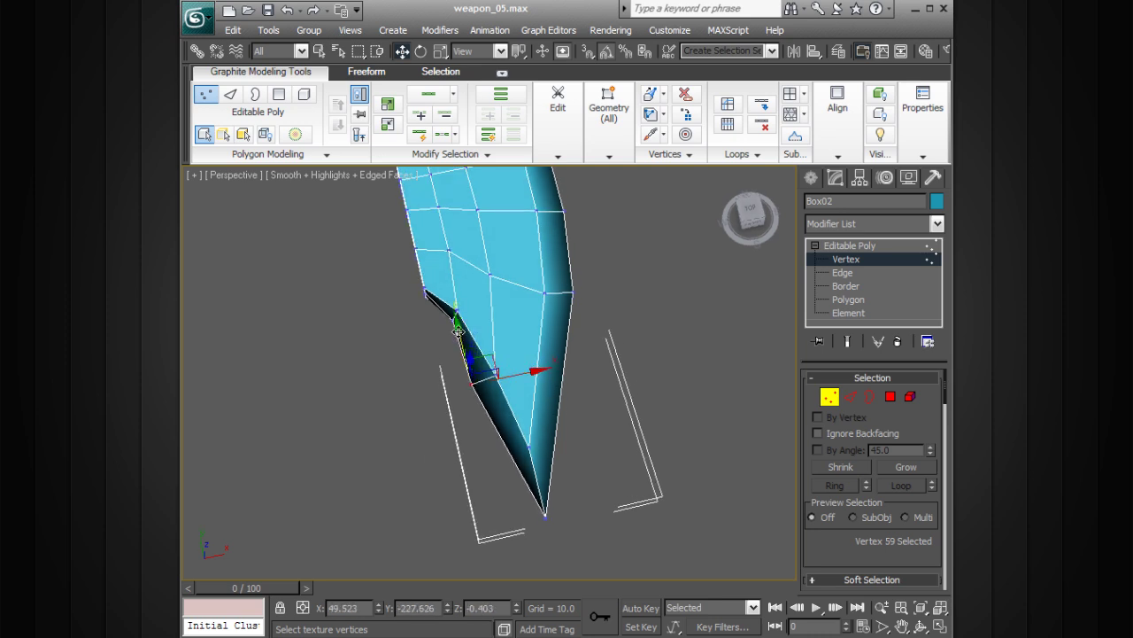
left_click_drag(460, 335, 466, 363)
left_click_drag(543, 399, 531, 392)
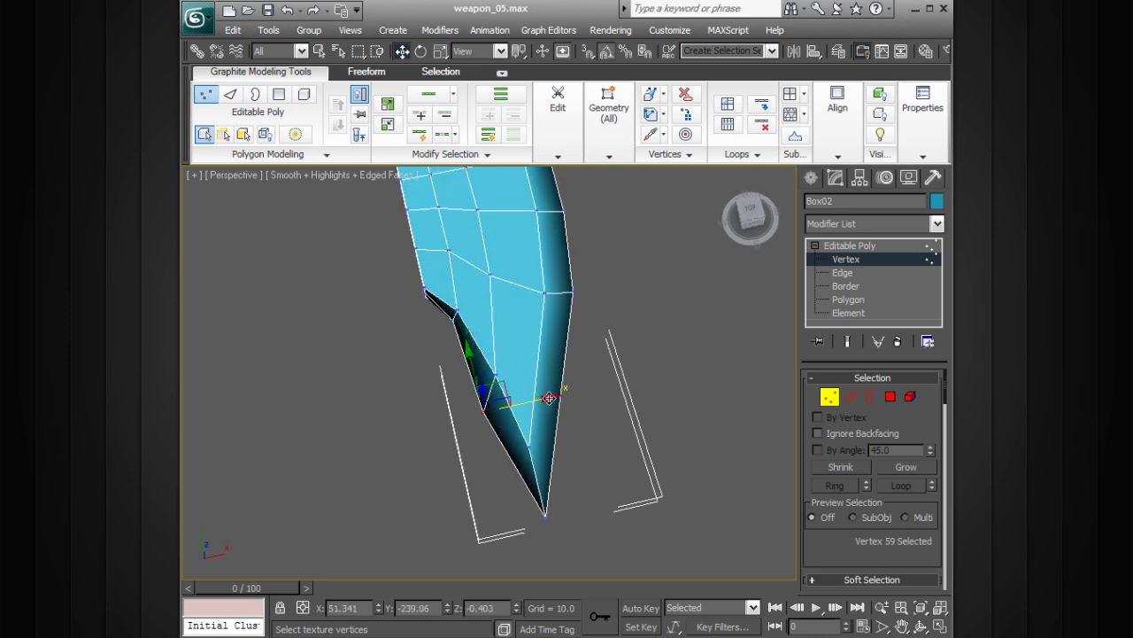
left_click(454, 316)
left_click_drag(449, 289, 454, 303)
left_click_drag(512, 328, 511, 330)
left_click(617, 347)
Step: Nudge the three stacked vertices in the middle of the slanted inner edge slightly along X
scroll(624, 342, "down", 4)
middle_click_drag(623, 341, 626, 371, "alt")
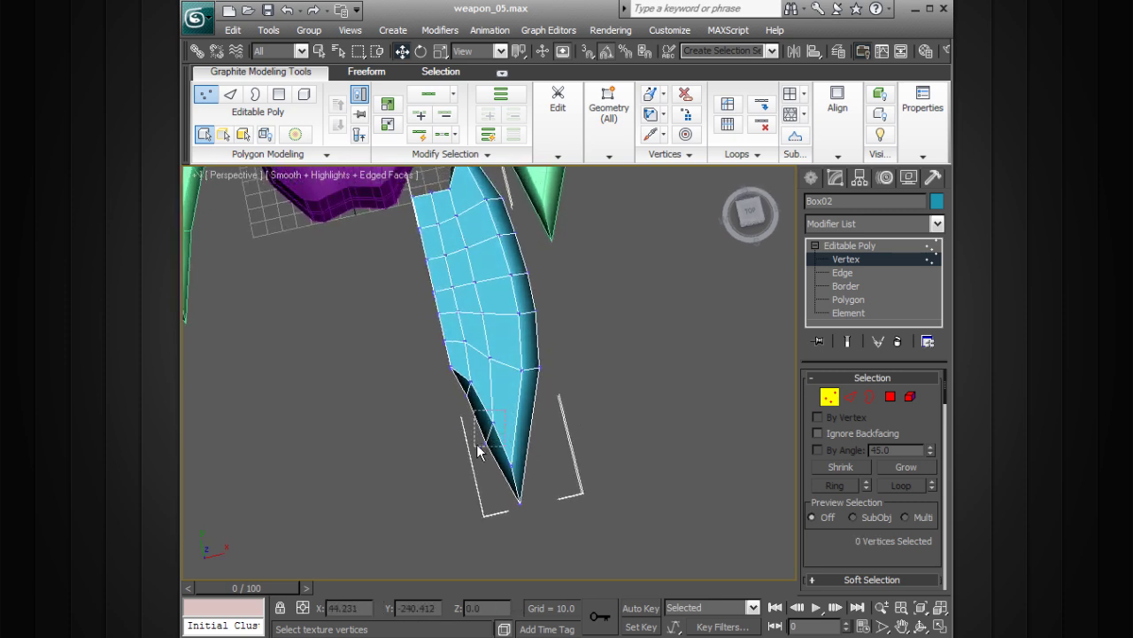
left_click_drag(506, 410, 472, 456)
left_click_drag(527, 424, 529, 422)
middle_click_drag(569, 433, 519, 383, "alt")
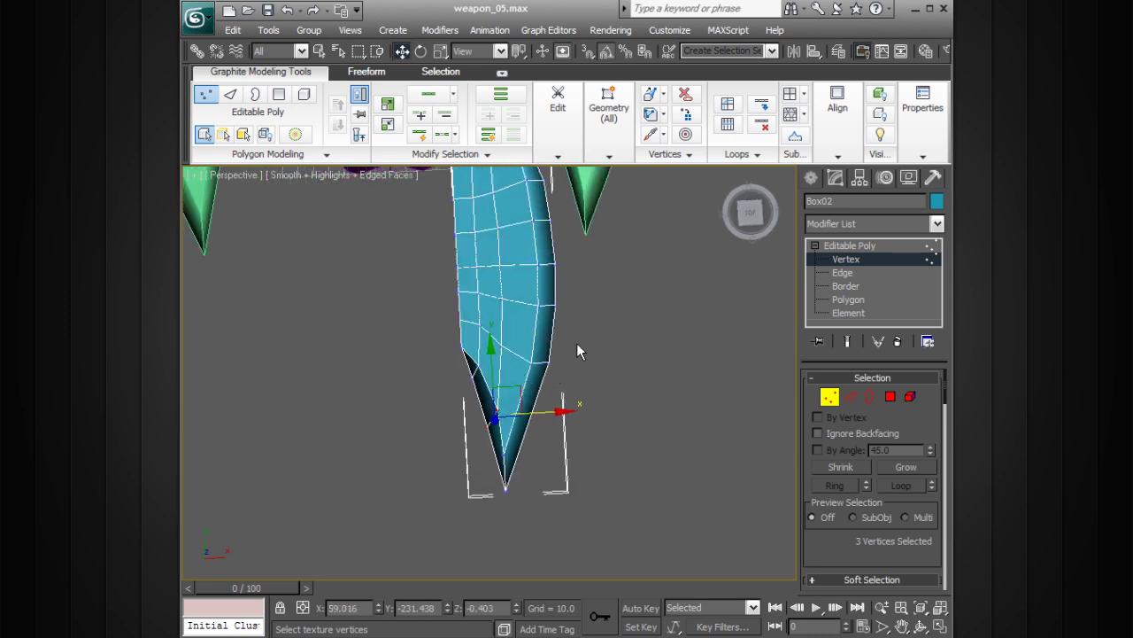
Step: Raise the three outer-edge vertices above the lower tip and move them slightly outward, then raise the neighbouring third-column vertices to match
left_click_drag(574, 343, 522, 391)
left_click_drag(537, 327, 538, 317)
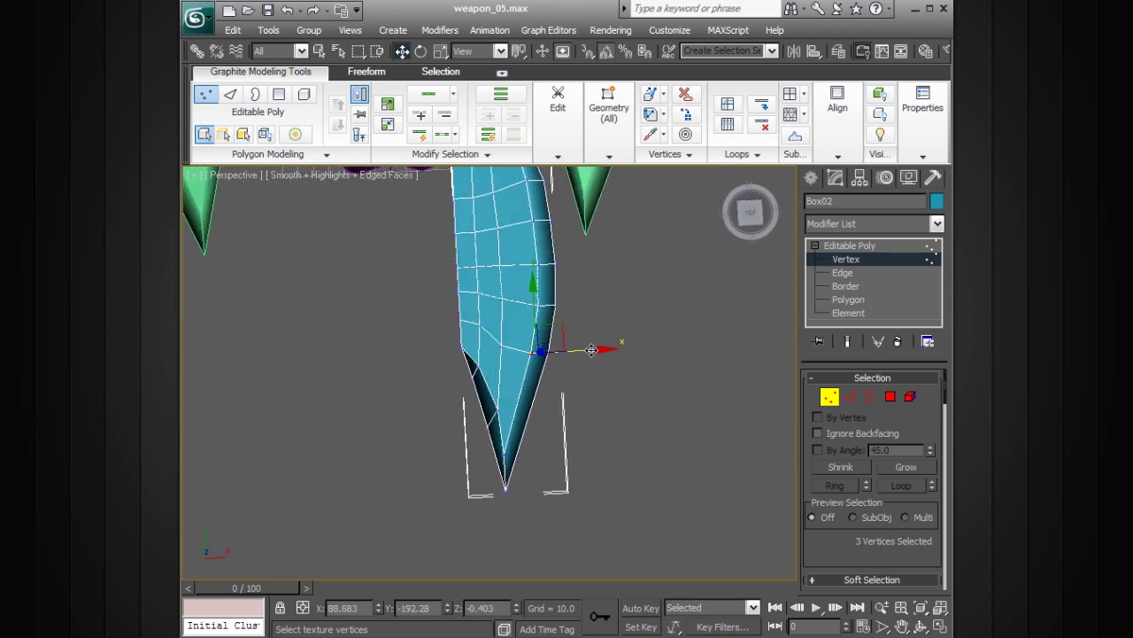
left_click_drag(594, 350, 600, 350)
left_click_drag(529, 333, 494, 361)
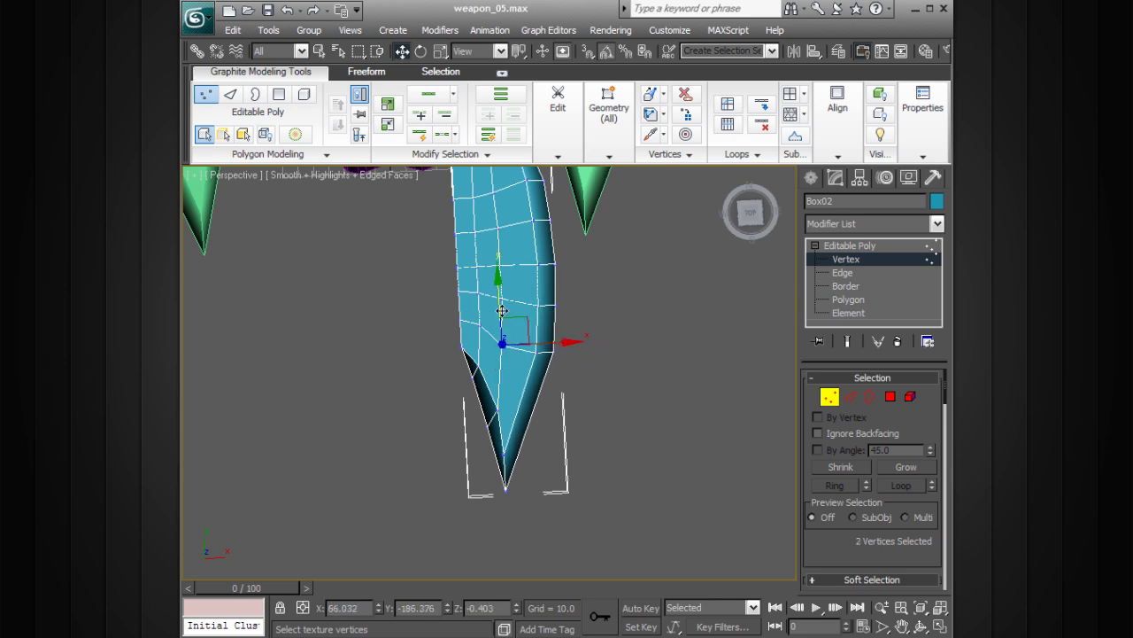
left_click_drag(501, 309, 501, 299)
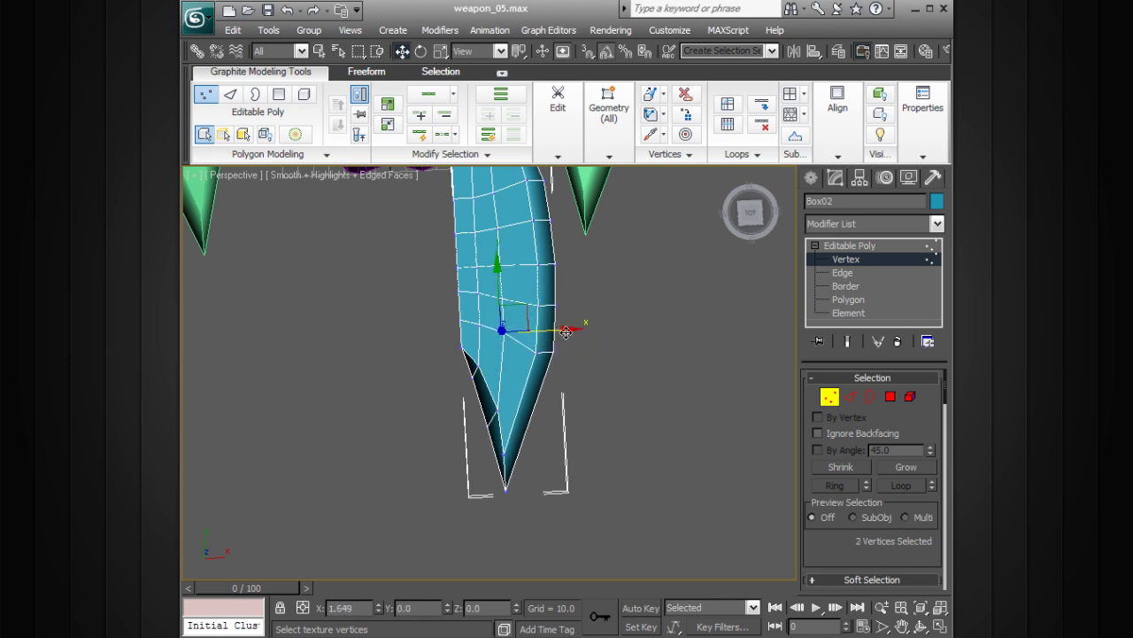
Step: Insert an edge loop across the lower part of the blade with SwiftLoop
left_click(850, 245)
left_click(574, 94)
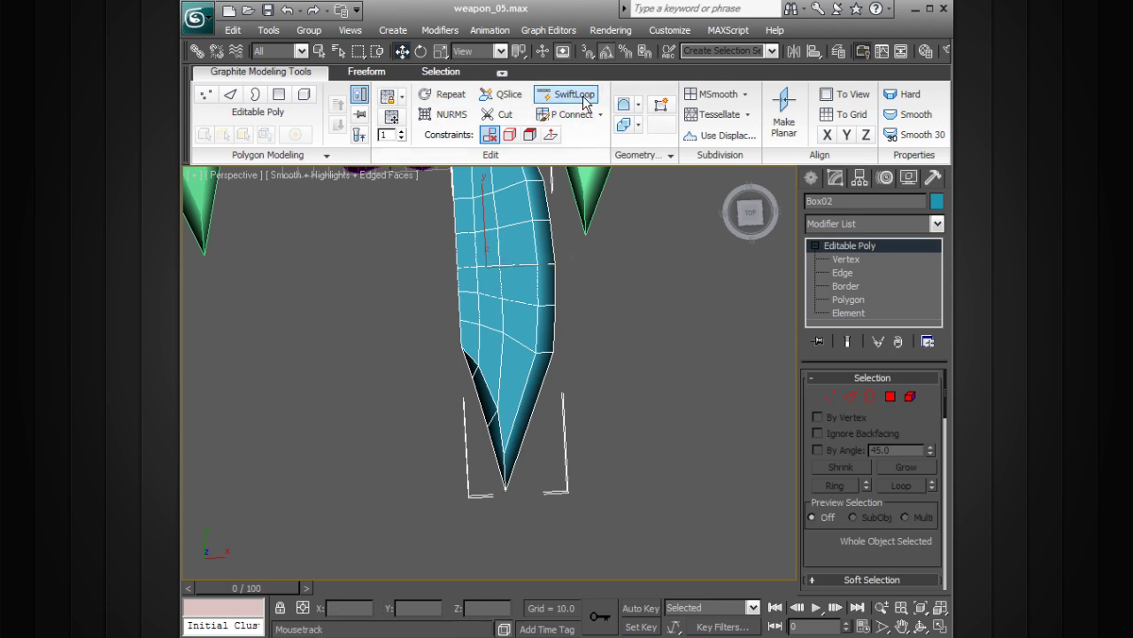
right_click(647, 384)
Step: Reposition the new loop's outer-edge vertices outward and downward to round the contour above the lower tip
left_click(846, 259)
left_click_drag(579, 385, 517, 420)
middle_click_drag(559, 414, 559, 420)
left_click_drag(575, 403, 580, 403)
left_click_drag(530, 376, 531, 396)
left_click_drag(590, 423, 589, 424)
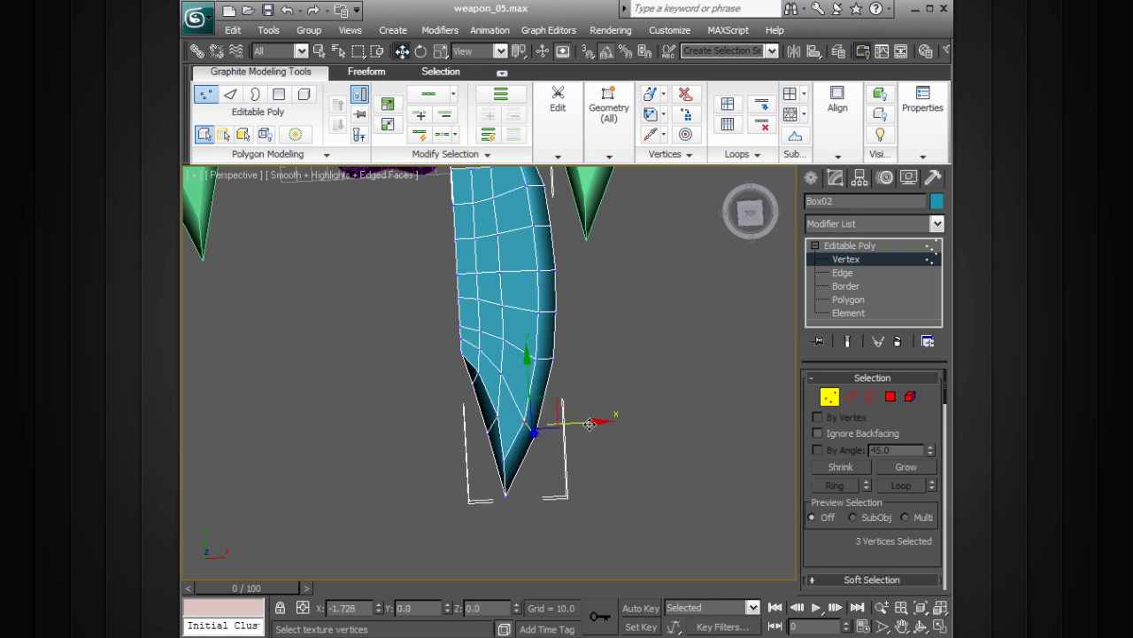
left_click(497, 418)
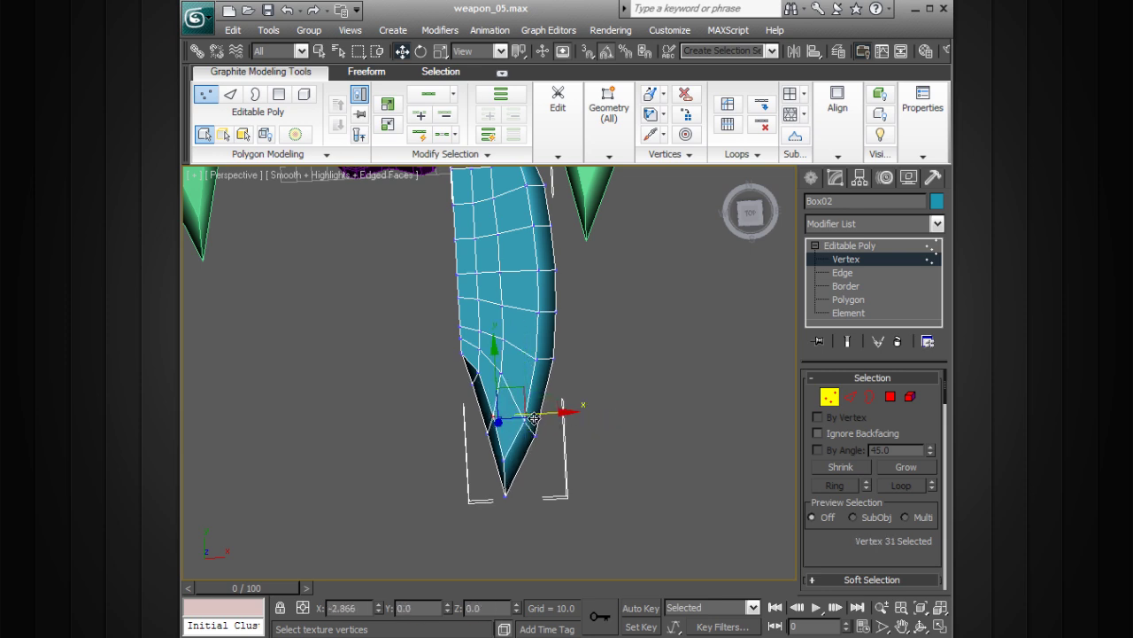
middle_click_drag(583, 412, 571, 431, "alt")
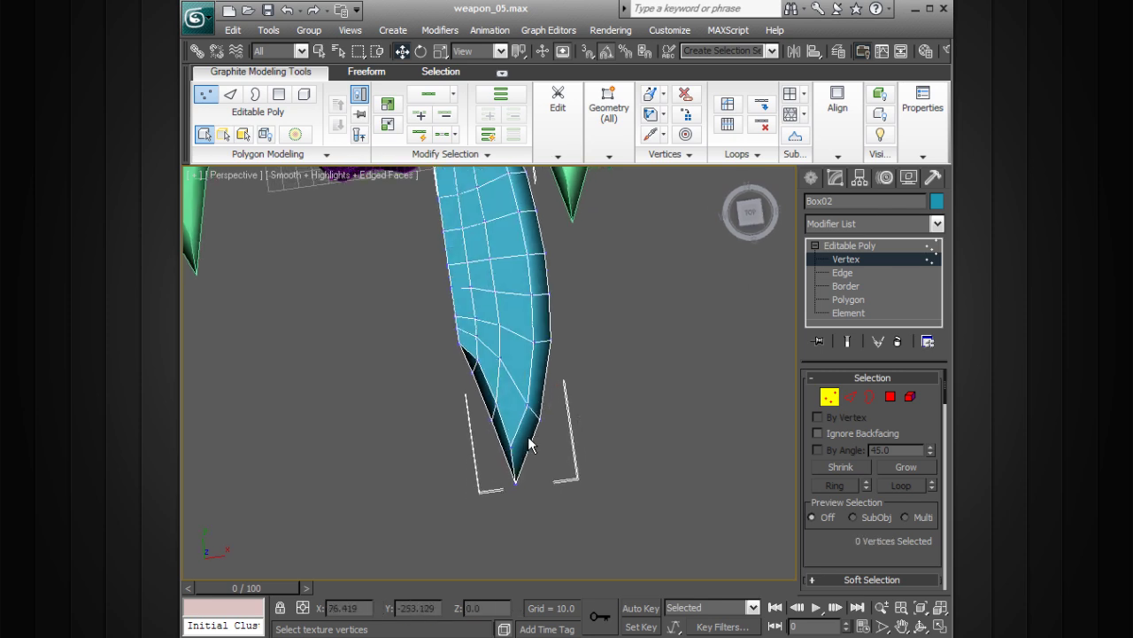
left_click(580, 420)
middle_click_drag(580, 421, 623, 425, "alt")
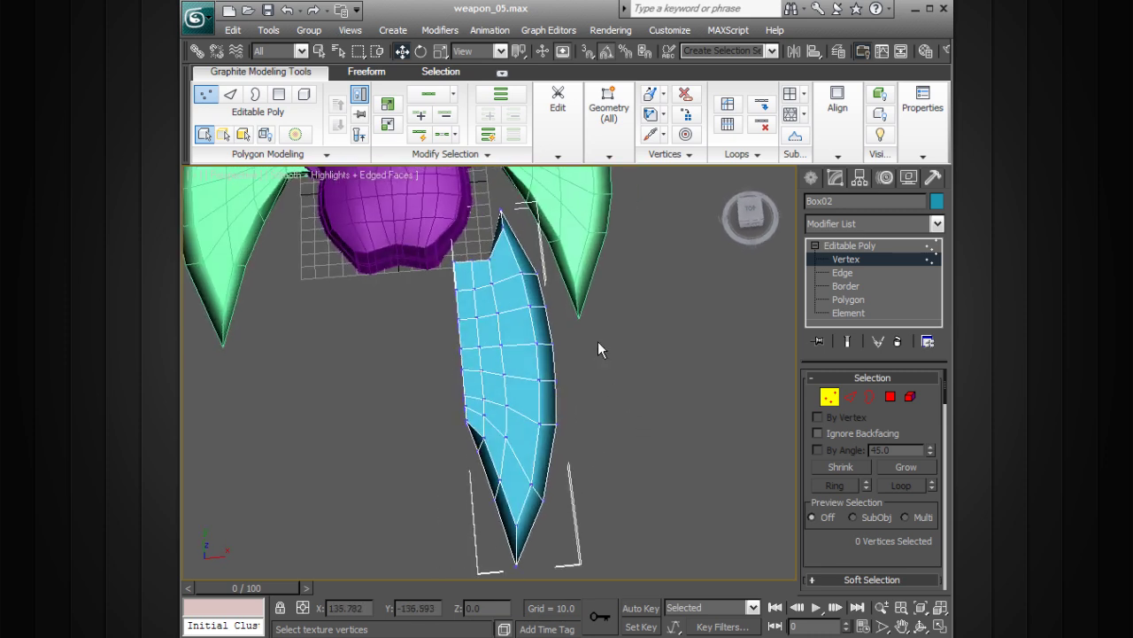
Step: Select only the vertices along the blade's outer side and tips, and scale them along Z to reduce the thickness there
middle_click_drag(589, 327, 570, 397, "alt")
left_click_drag(554, 356, 498, 385)
middle_click_drag(499, 385, 511, 435, "alt")
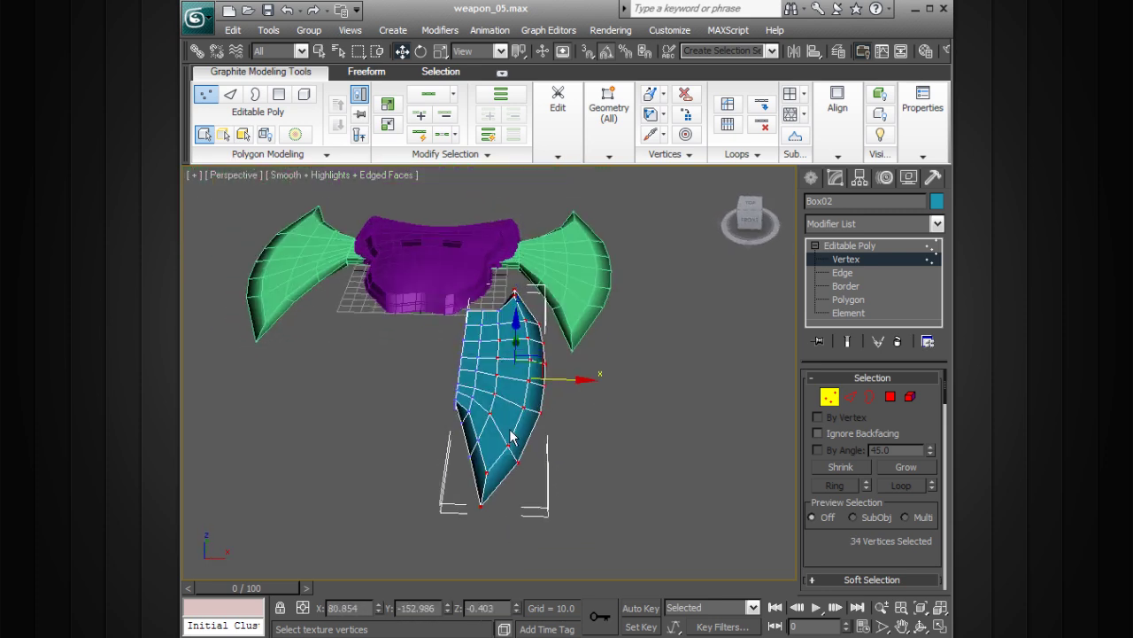
scroll(503, 400, "up", 3)
left_click_drag(496, 441, 467, 361)
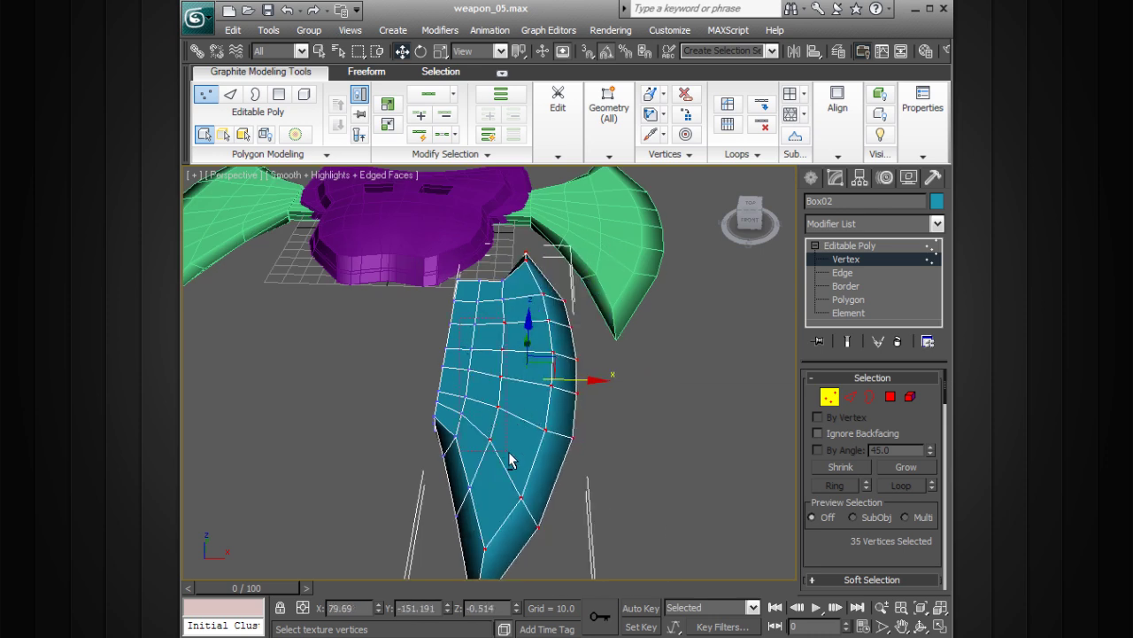
left_click_drag(512, 459, 516, 461, "alt")
middle_click_drag(538, 452, 506, 307, "alt")
left_click_drag(425, 470, 427, 467, "alt")
middle_click_drag(427, 467, 532, 505, "alt")
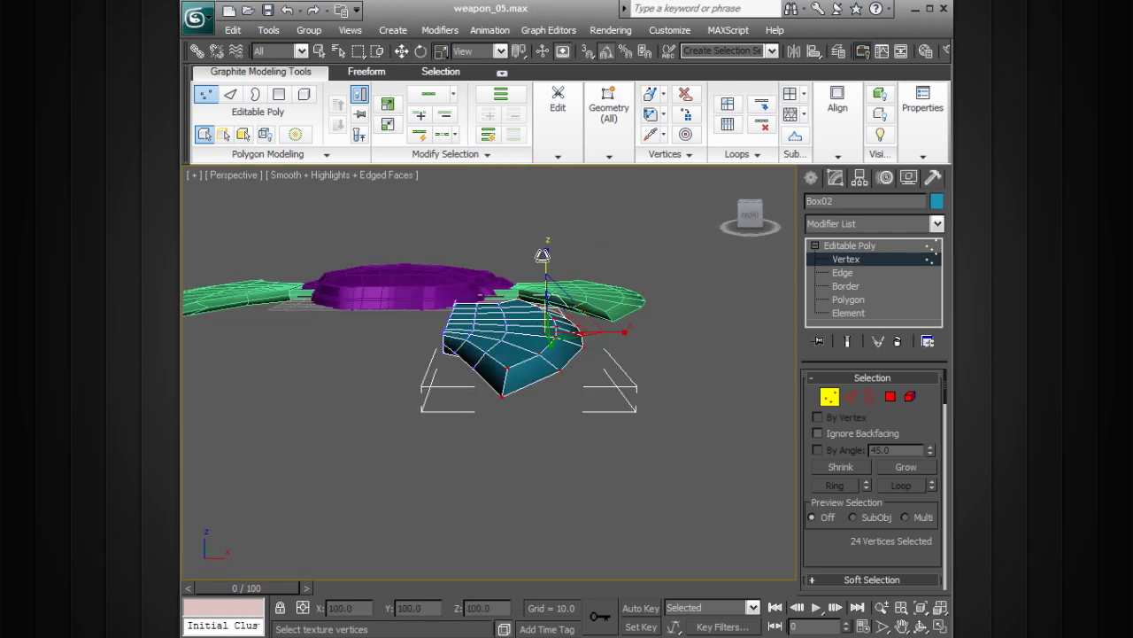
left_click_drag(547, 252, 548, 302)
Step: Select a lengthwise edge loop through the blade's interior and scale it up along Z to thicken the middle
middle_click_drag(624, 324, 588, 309, "alt")
key("r")
middle_click_drag(548, 251, 567, 298, "alt")
scroll(572, 319, "up", 4)
left_click(840, 273)
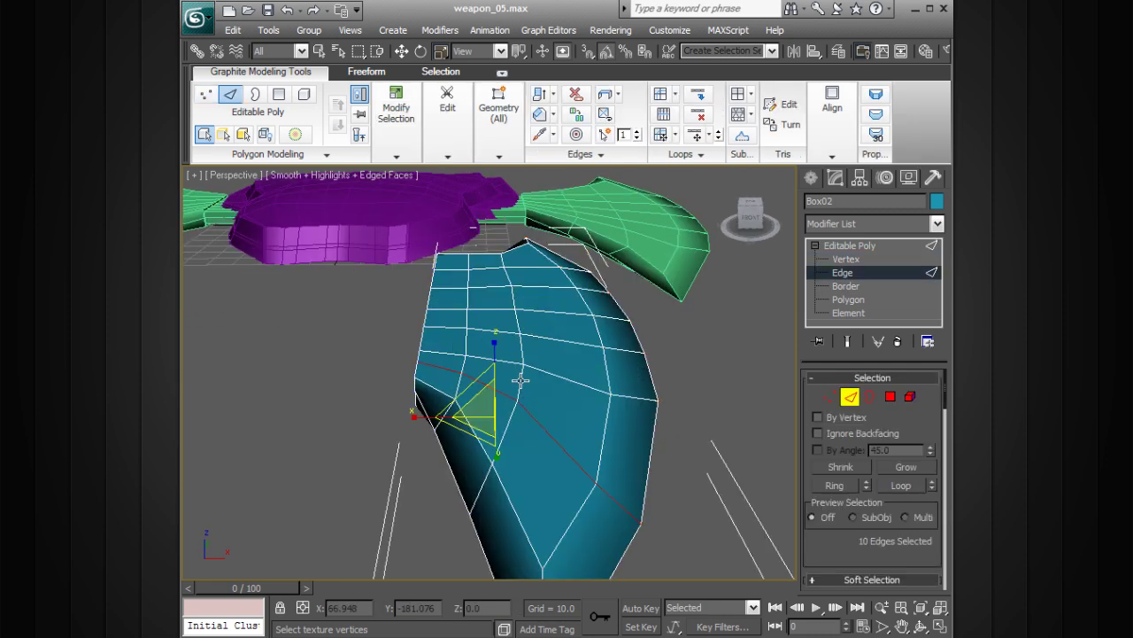
left_click(900, 485)
middle_click_drag(625, 449, 531, 407, "alt")
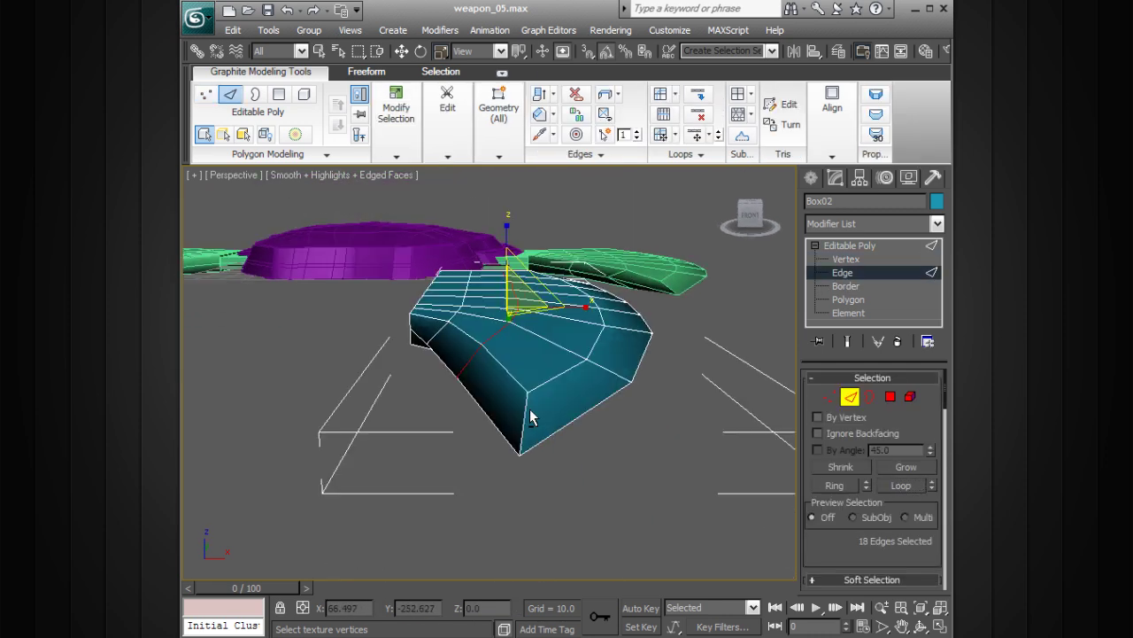
left_click_drag(517, 257, 509, 232)
middle_click_drag(533, 288, 620, 425, "alt")
left_click(846, 245)
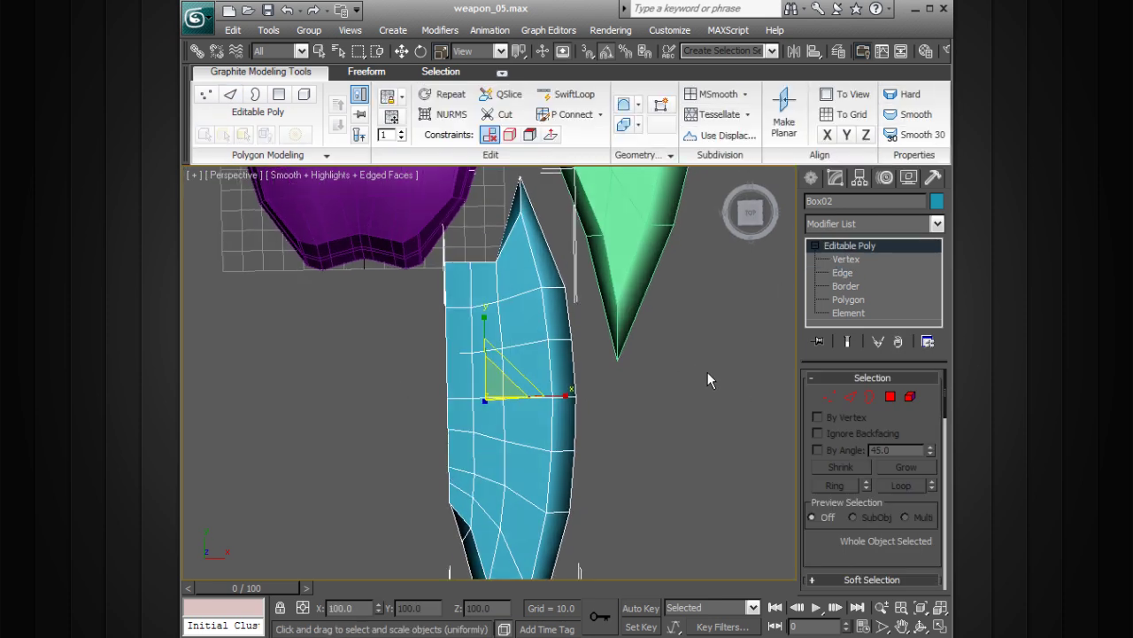
middle_click_drag(663, 380, 634, 395, "alt")
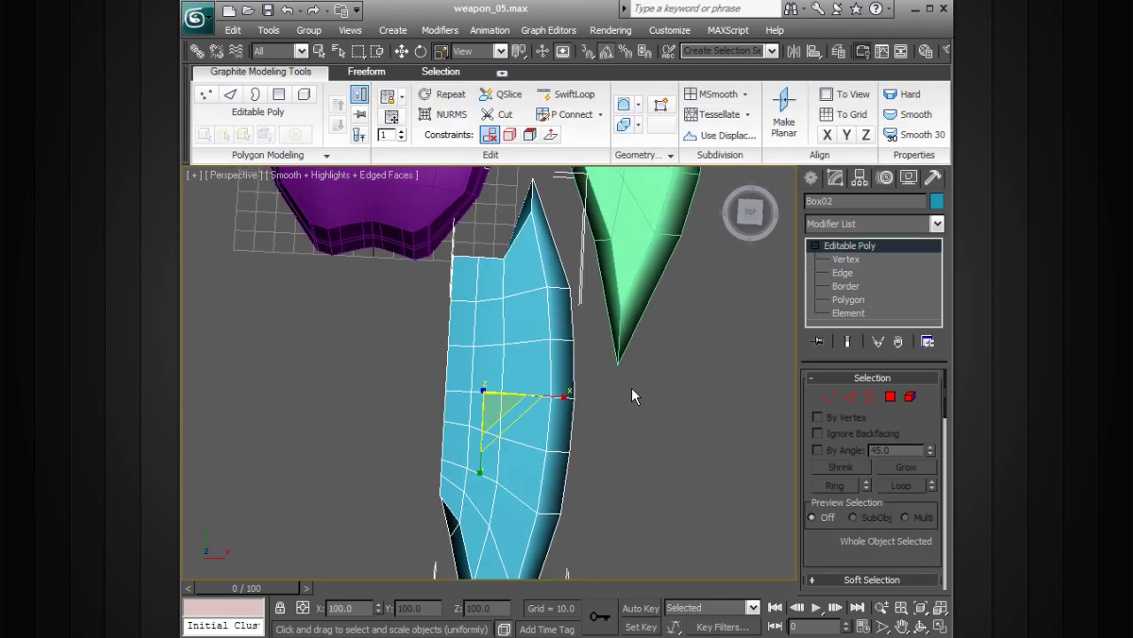
Step: Apply a Bend modifier to the blade with an angle of -20 on the Y bend axis
left_click(937, 226)
scroll(935, 279, "down", 2)
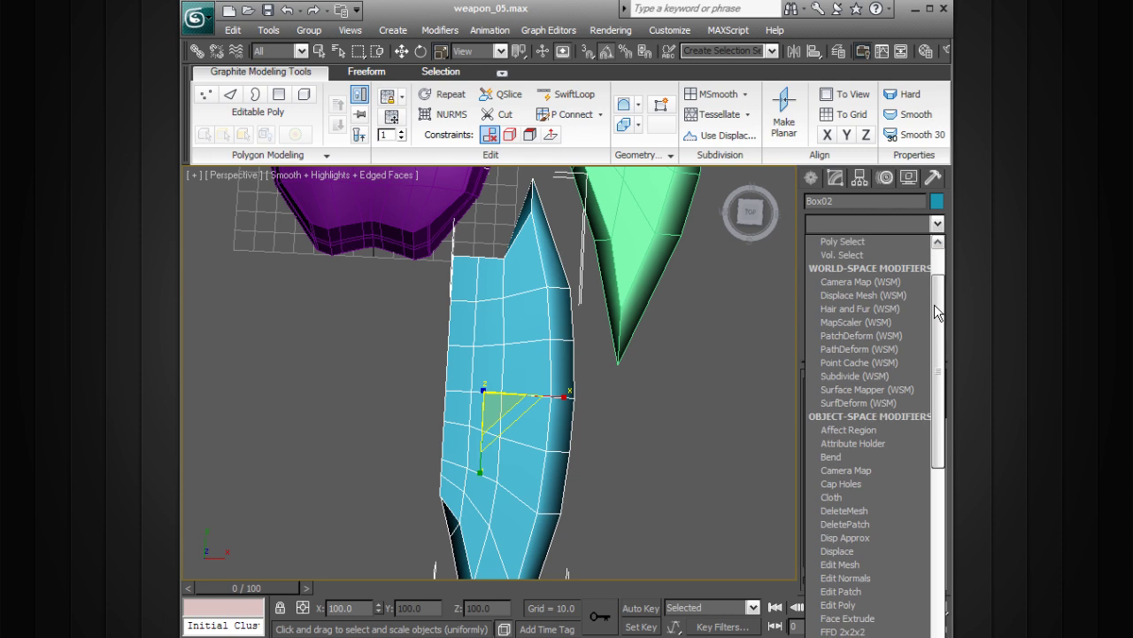
left_click(830, 456)
left_click_drag(917, 405, 911, 436)
key("ctrl+z")
middle_click_drag(732, 445, 657, 453, "alt")
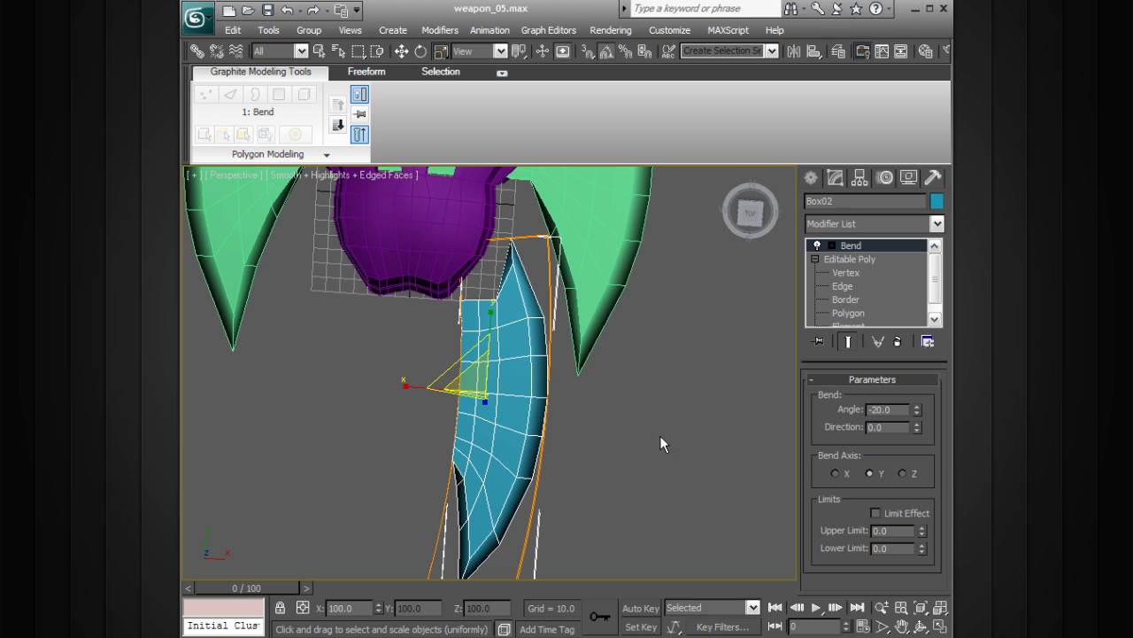
Step: Rotate the bent blade 5 degrees about the Z axis
key("w")
key("e")
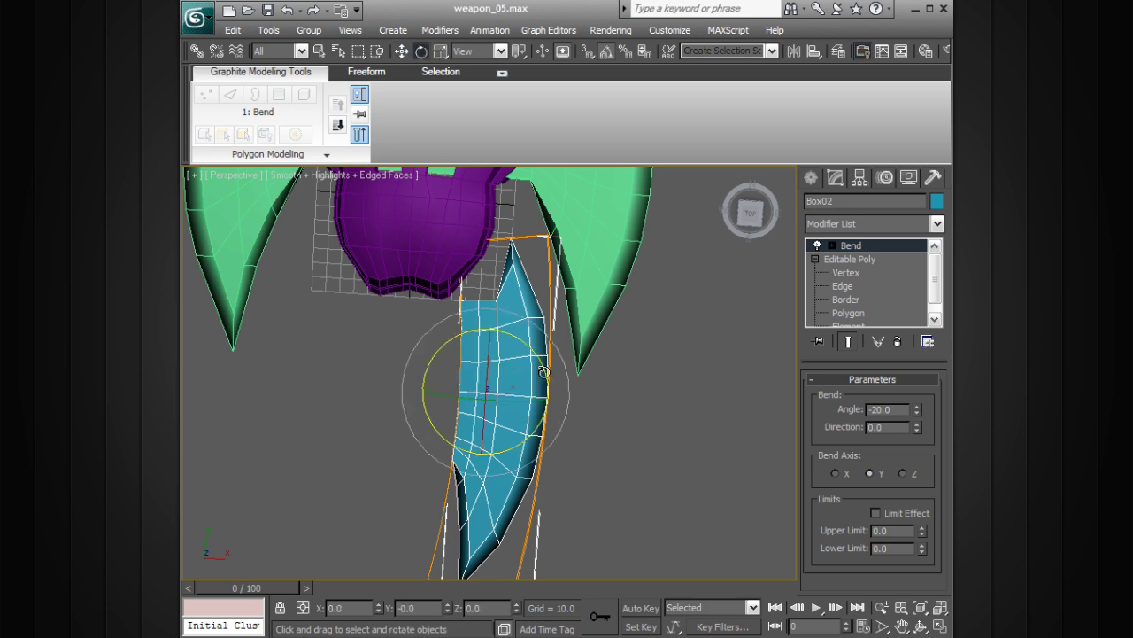
left_click_drag(544, 371, 543, 368)
middle_click_drag(615, 381, 639, 342, "alt")
left_click(661, 365)
middle_click_drag(661, 386, 675, 438, "alt")
left_click(533, 384)
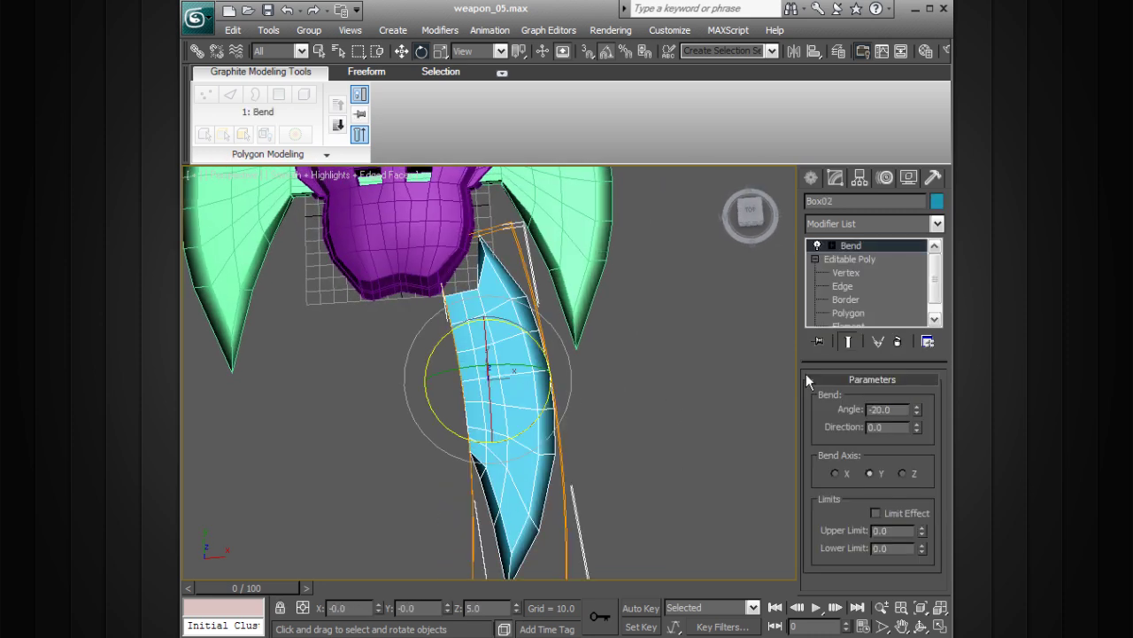
Step: Collapse the Bend modifier into the blade's Editable Poly and confirm
right_click(859, 244)
left_click(901, 380)
left_click(646, 377)
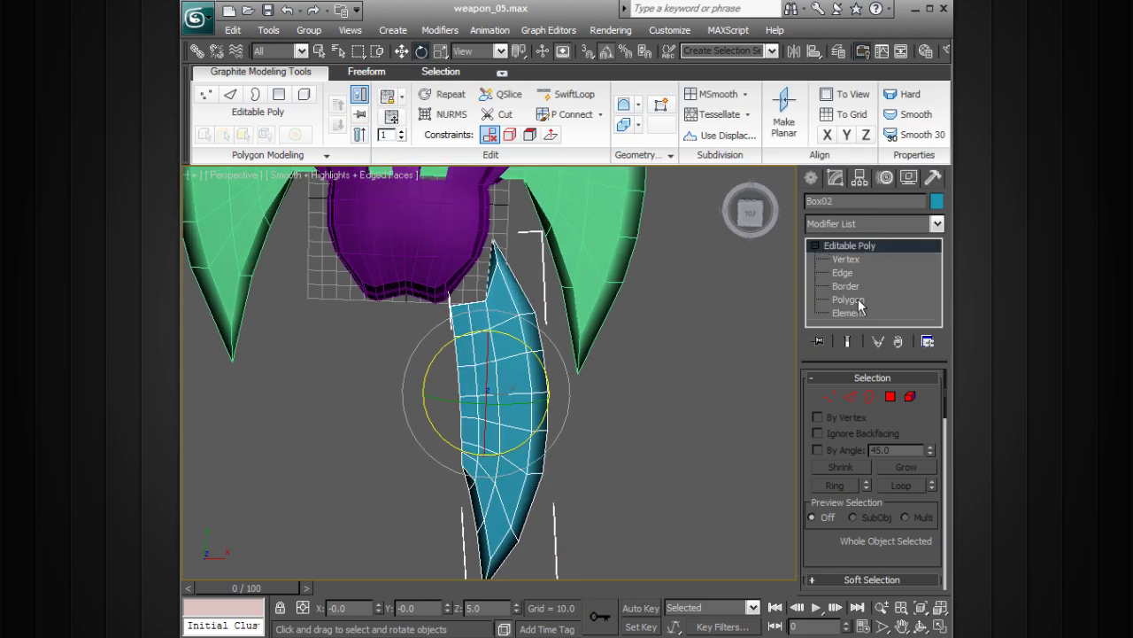
Step: Select the four polygons on the flat upper end of the blade, beside its pointed barb
left_click(856, 304)
middle_click_drag(624, 352, 569, 316, "alt")
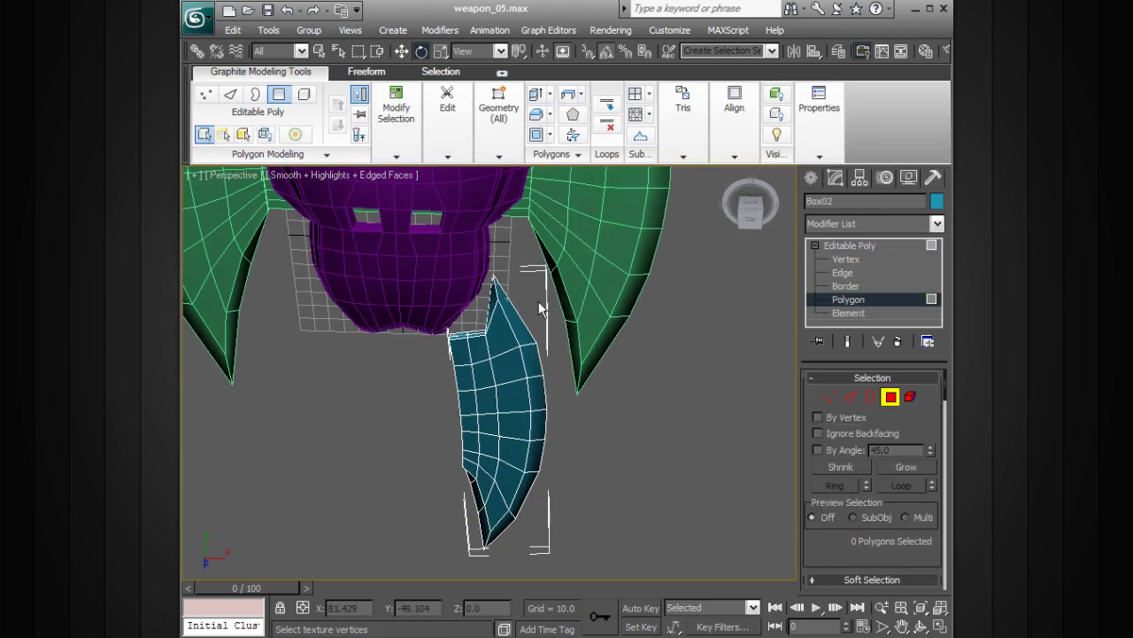
left_click(476, 336)
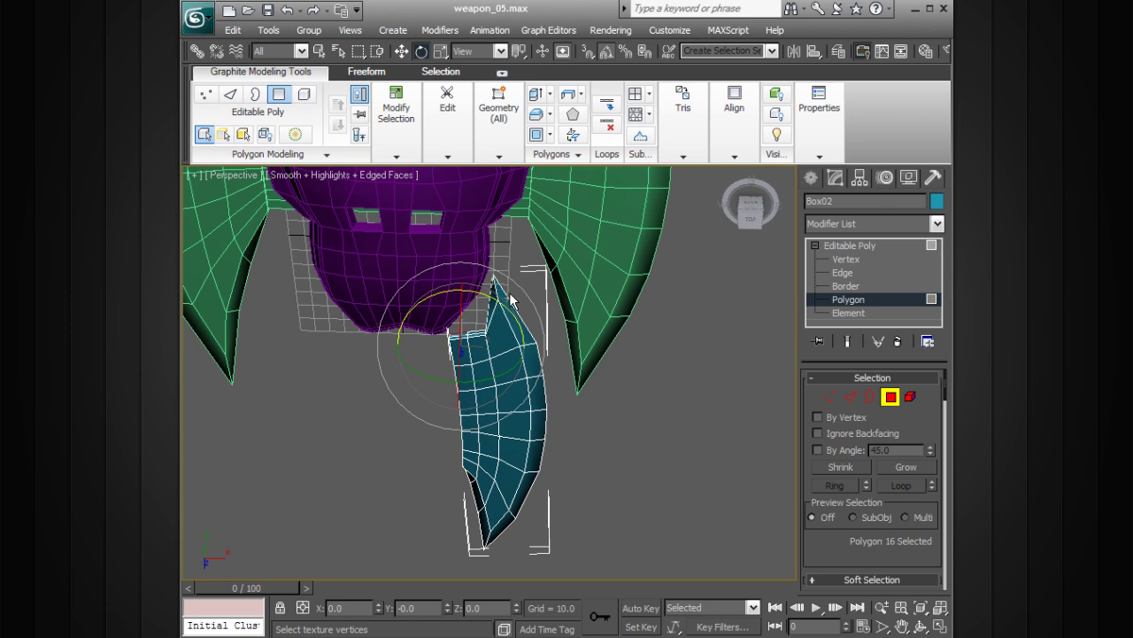
key("z")
middle_click_drag(581, 321, 575, 315, "alt")
left_click(544, 275)
left_click(571, 233, "ctrl")
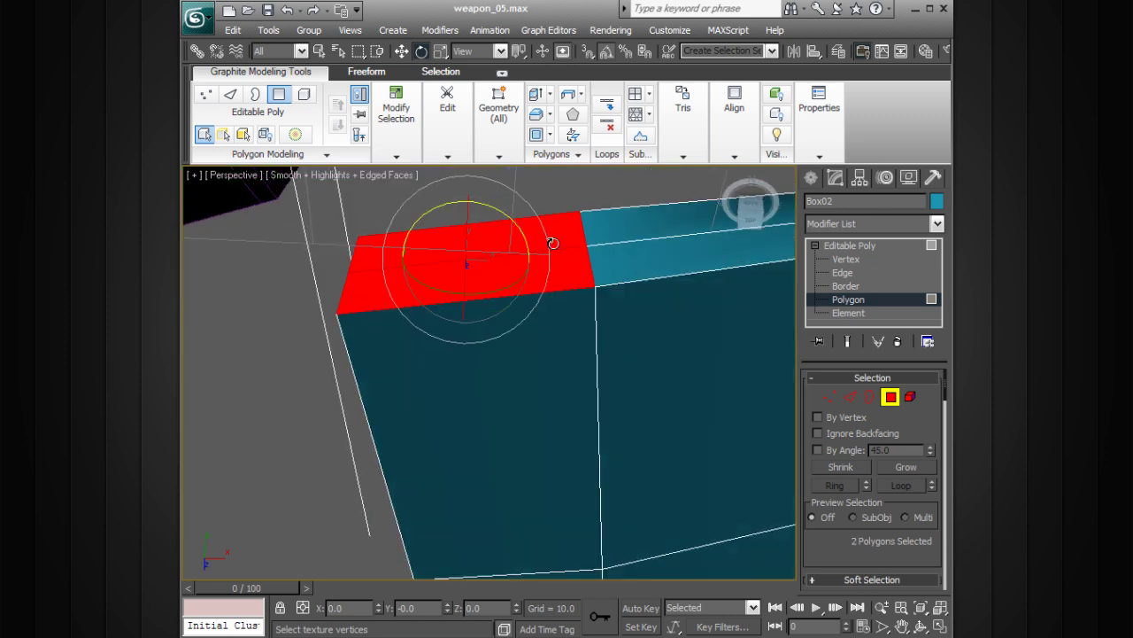
left_click(610, 232, "ctrl")
left_click(635, 258, "ctrl")
middle_click_drag(640, 259, 662, 307, "alt")
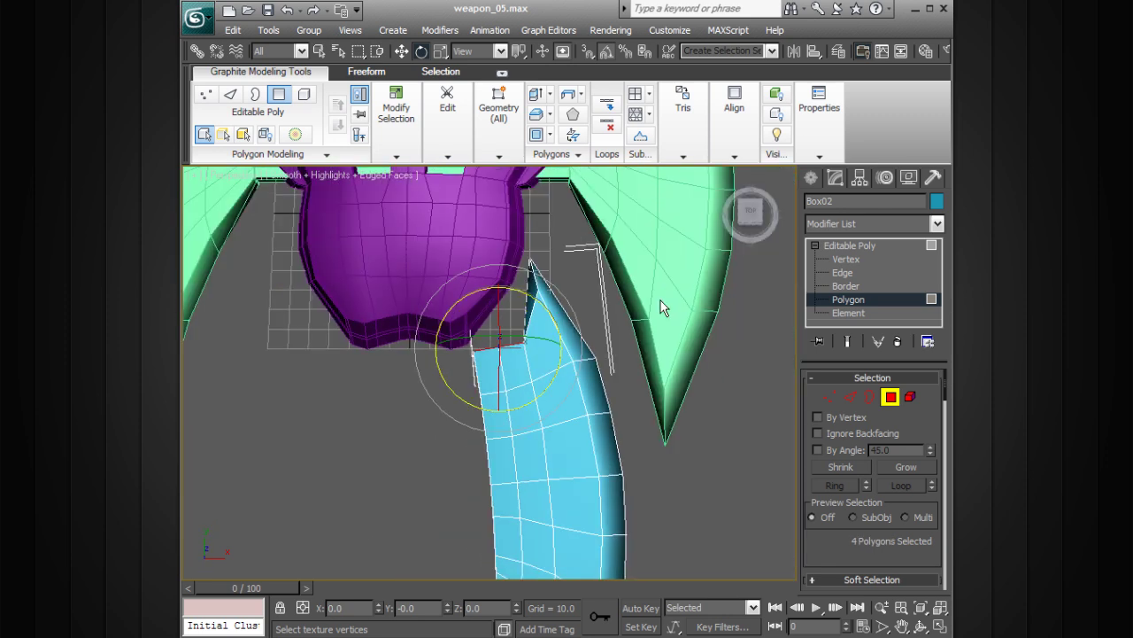
Step: Extrude the selected end polygons as a group with an extrusion height of 31.6
left_click(549, 95)
left_click(557, 117)
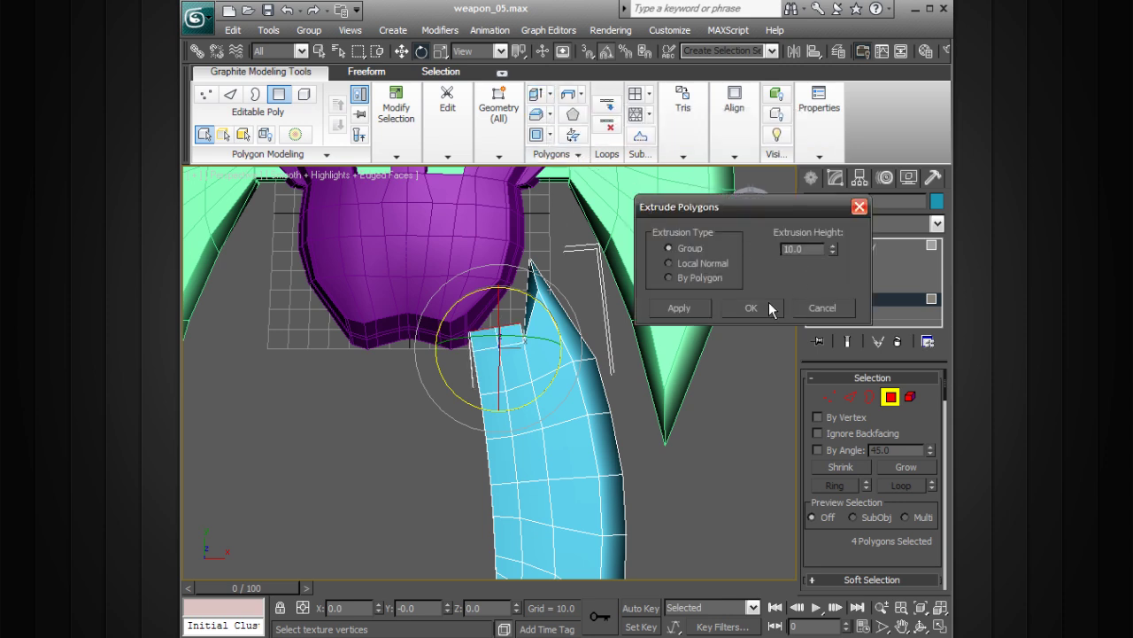
left_click_drag(832, 252, 834, 65)
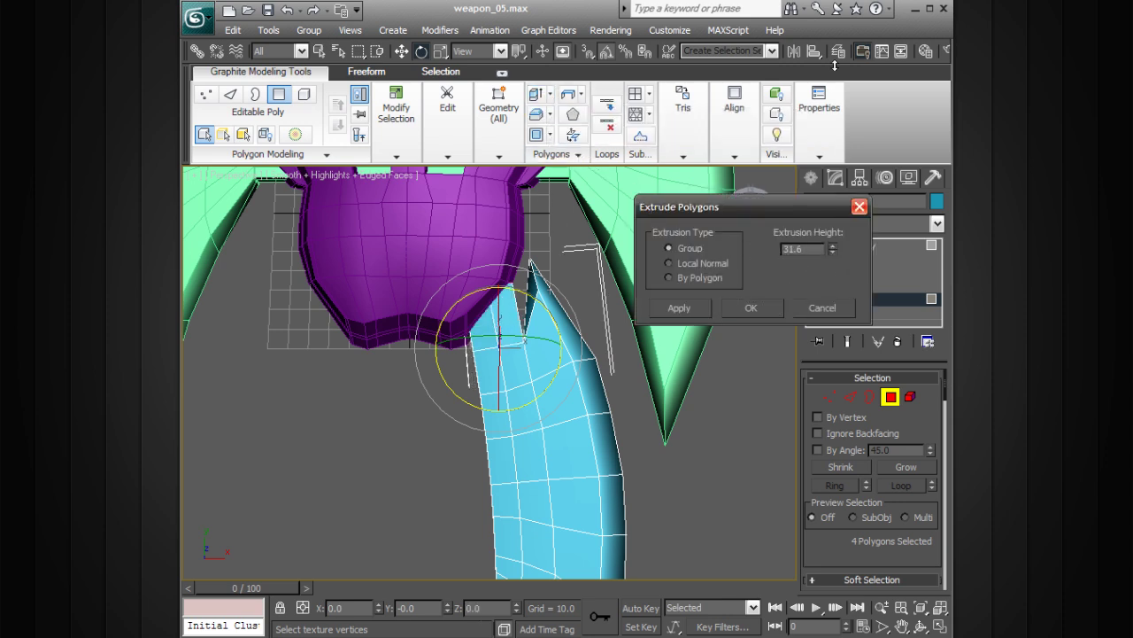
left_click(743, 307)
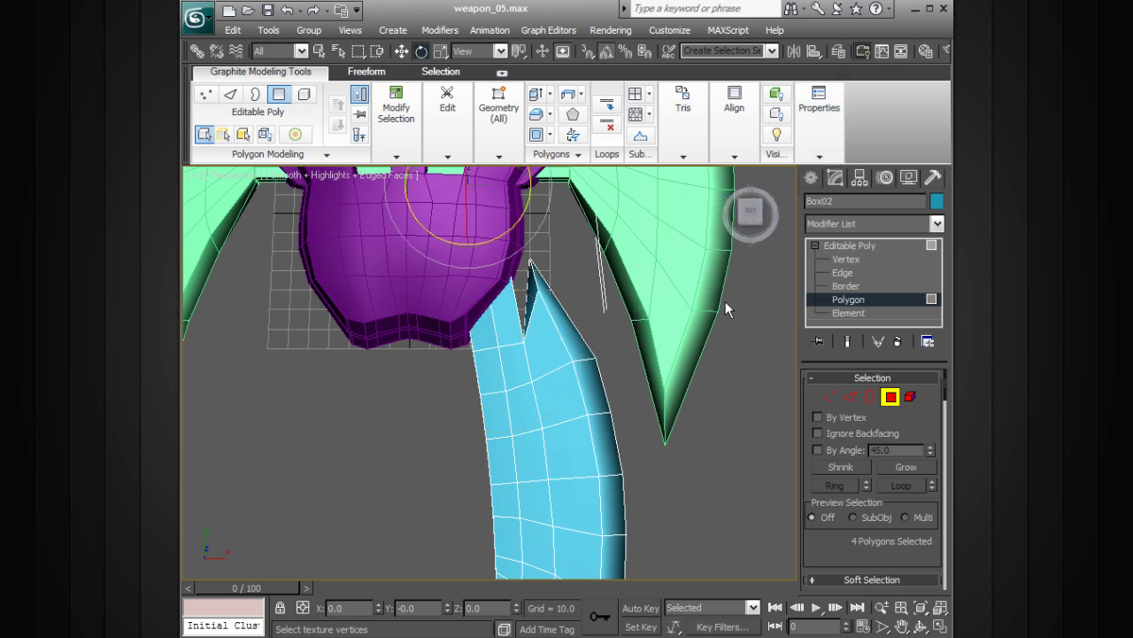
Step: Move the extruded end polygons down along Z and further along Y behind the mask, and return to object level
middle_click_drag(645, 310, 566, 248, "alt")
key("w")
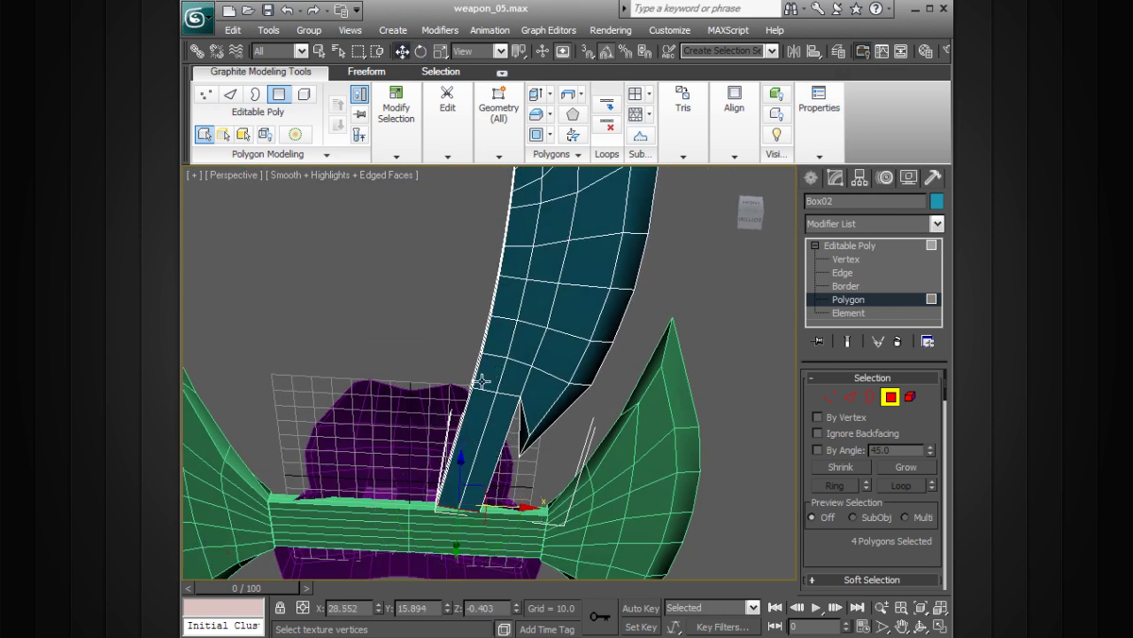
left_click_drag(464, 462, 463, 497)
left_click_drag(456, 558, 454, 588)
middle_click_drag(454, 588, 511, 508, "alt")
left_click(847, 246)
Step: Adjust the whole teal blade's thickness by scaling it along Z
middle_click_drag(766, 282, 760, 308, "alt")
key("r")
left_click_drag(603, 296, 603, 314)
middle_click_drag(603, 313, 606, 307, "alt")
mouse_move(605, 449)
left_mouse_down()
mouse_move(616, 431)
mouse_move(606, 438)
left_mouse_up()
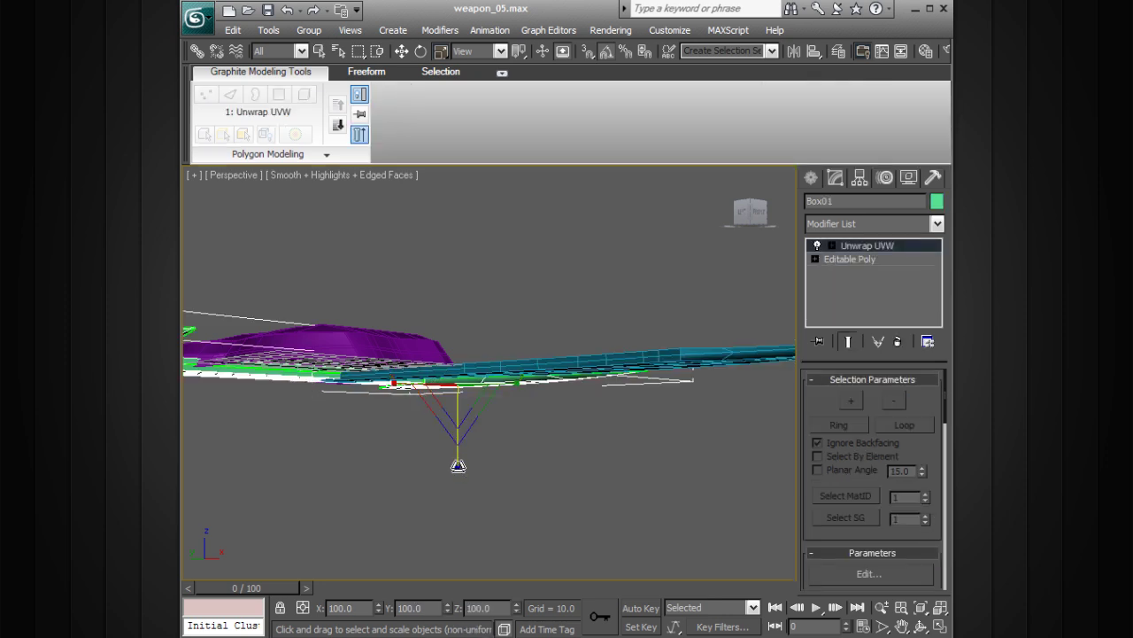
Step: Scale the green side blades along Z and adjust their height slightly
left_click_drag(458, 466, 457, 480)
middle_click_drag(472, 457, 470, 439, "alt")
key("w")
left_click_drag(457, 336, 458, 339)
Step: Scale the teal blade along Z to about 71.6 percent to make it thinner
left_click(567, 355)
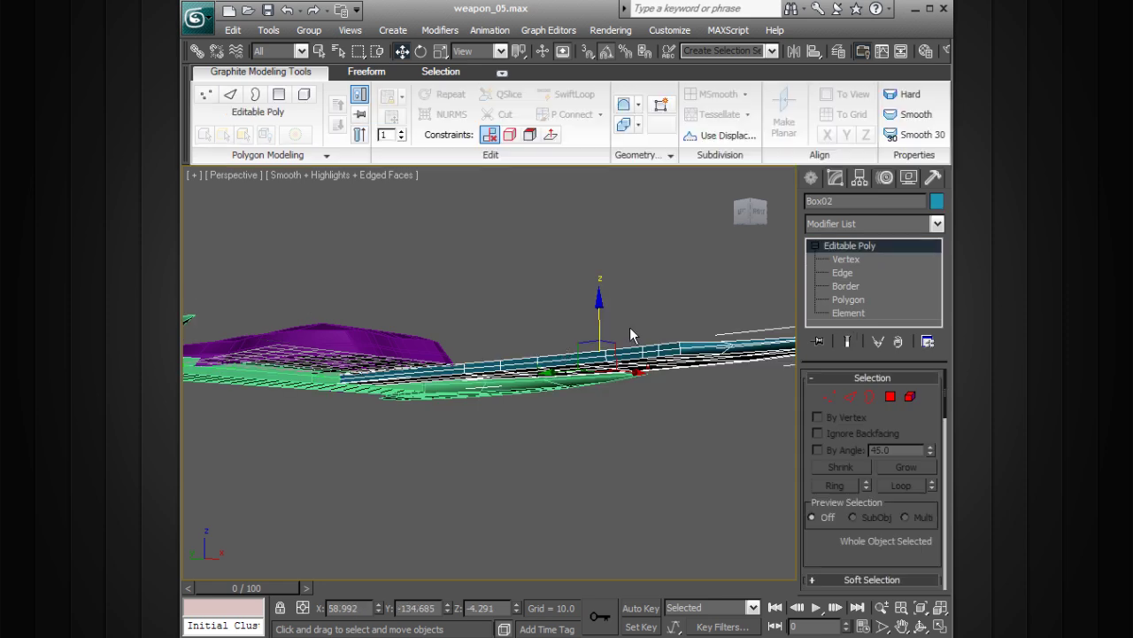
left_click_drag(600, 442, 601, 450)
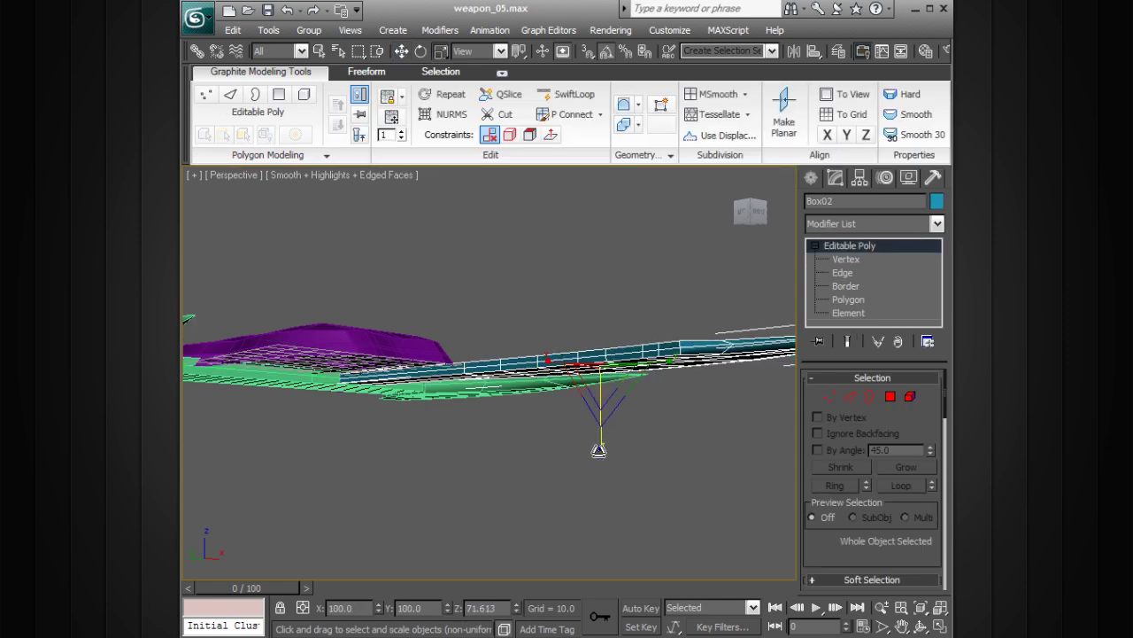
middle_click_drag(598, 446, 470, 426, "alt")
middle_click_drag(540, 370, 643, 464, "alt")
Step: Scale the teal blade uniformly to 75 percent
left_click(580, 410)
middle_click_drag(580, 411, 550, 403, "alt")
left_click(531, 411)
key("e")
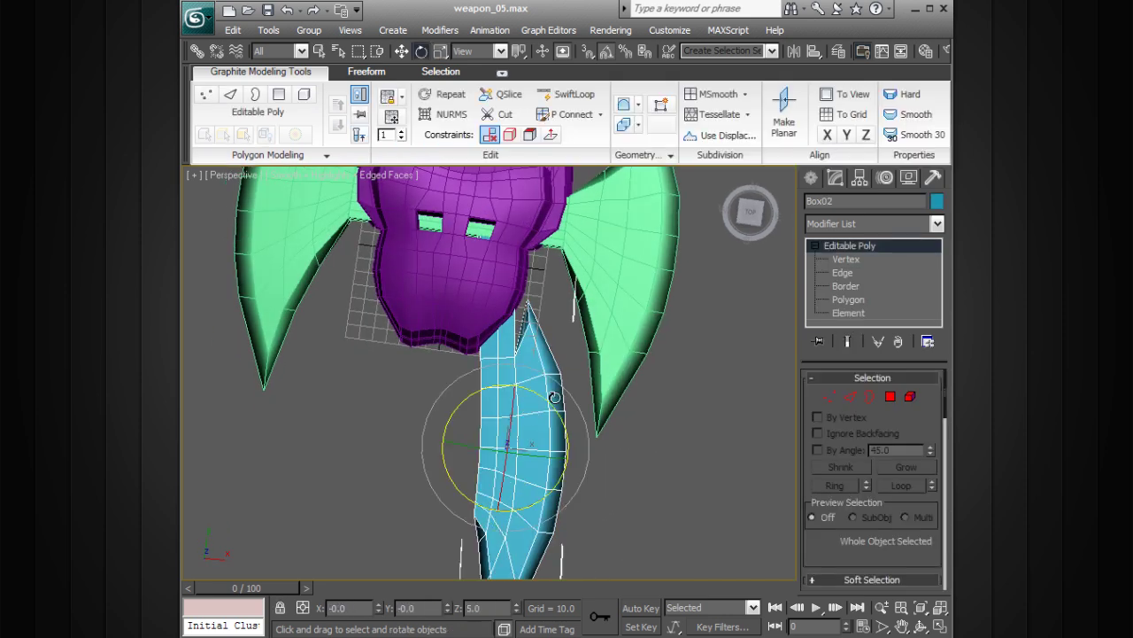
key("r")
left_click_drag(516, 447, 494, 483)
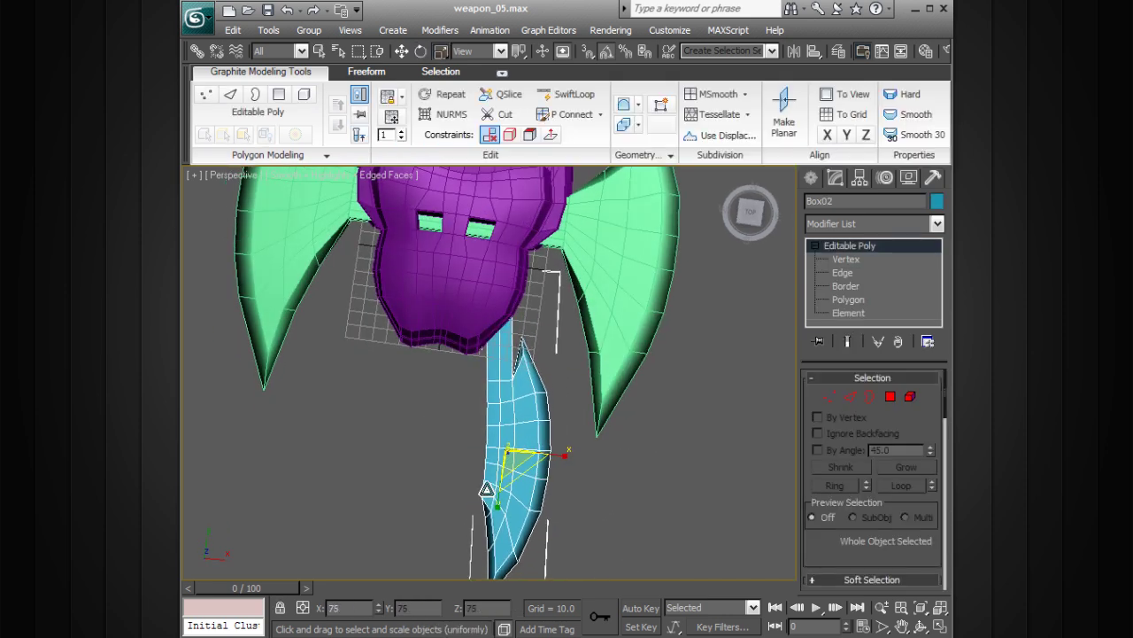
Step: Move the teal blade up and inward beneath the mask, to about X 49.6 and Y -110.2
key("w")
left_click_drag(515, 391, 521, 355)
mouse_move(574, 424)
left_mouse_down()
mouse_move(566, 403)
mouse_move(562, 422)
left_mouse_up()
key("e")
key("w")
middle_click_drag(562, 422, 671, 432, "alt")
Step: Examine the teal blade's shape and placement against the green side blades from several angles
left_click(635, 445)
left_click(530, 432)
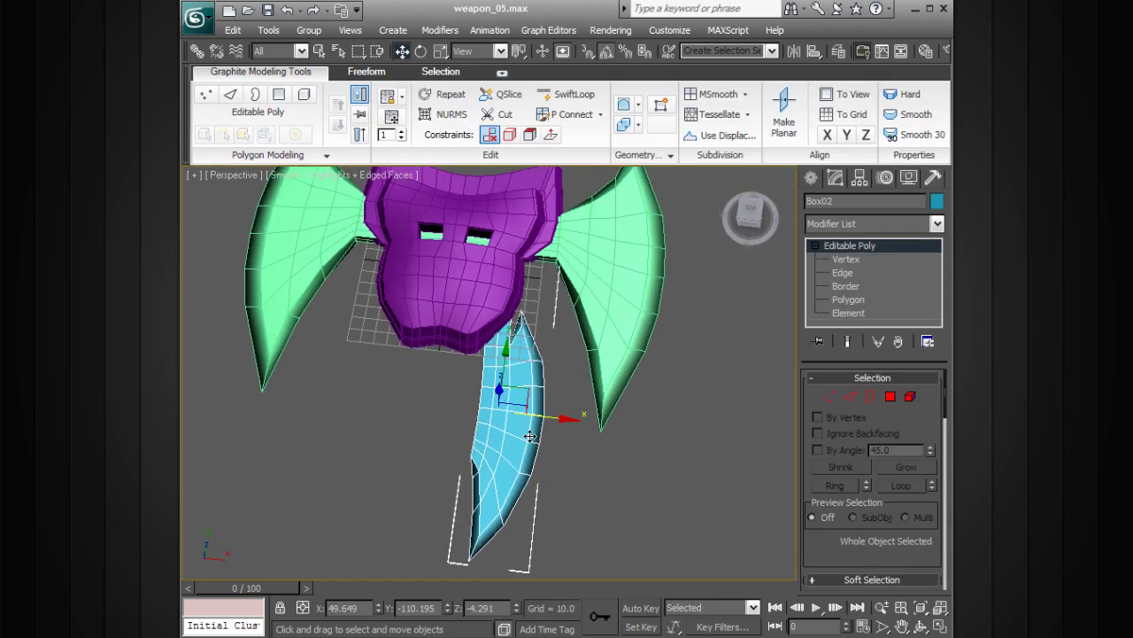
middle_click_drag(530, 432, 556, 385, "alt")
scroll(562, 422, "up", 3)
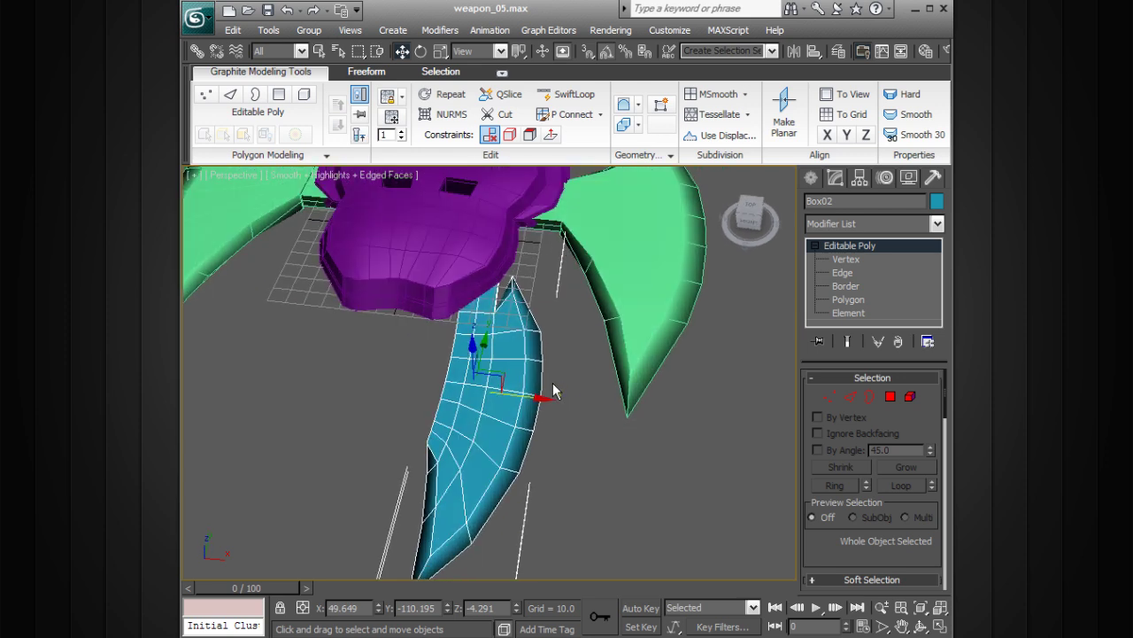
left_click(654, 332)
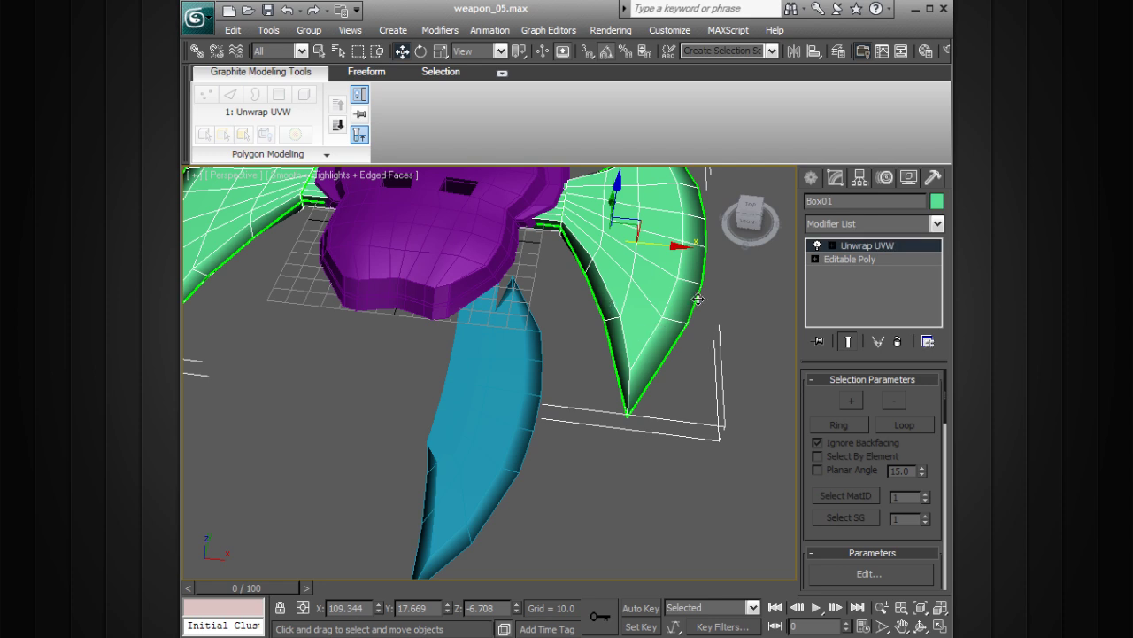
left_click(461, 410)
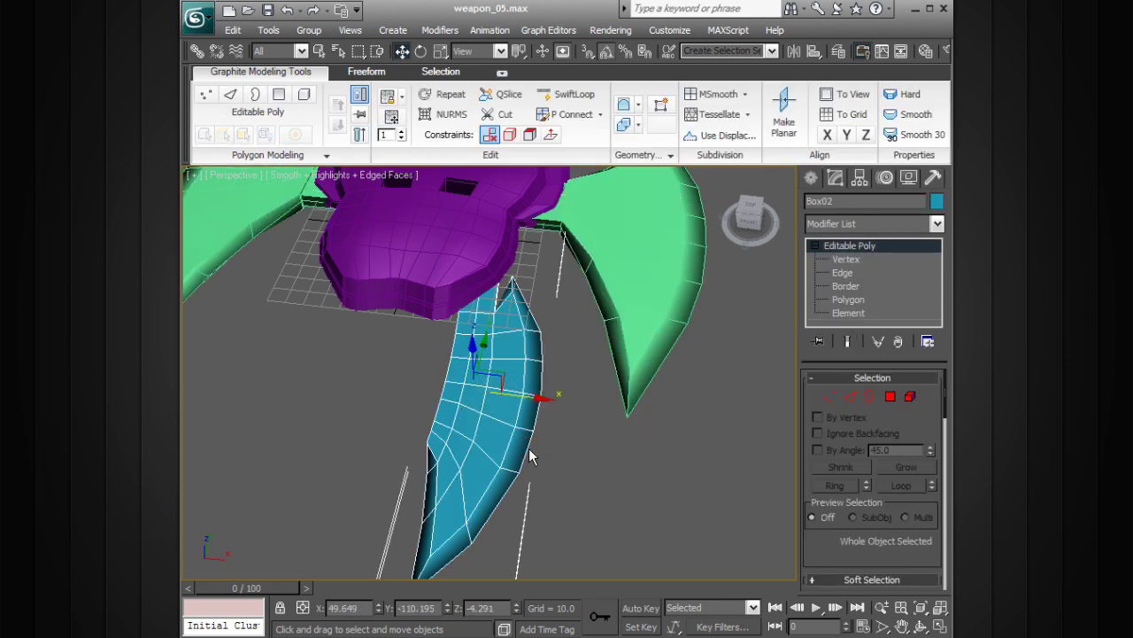
middle_click_drag(539, 464, 531, 429, "alt")
middle_click_drag(458, 506, 605, 471, "alt")
scroll(527, 500, "down", 3)
Step: Activate the working pivot and mirror the teal blade across the X axis as a copy
left_click(857, 178)
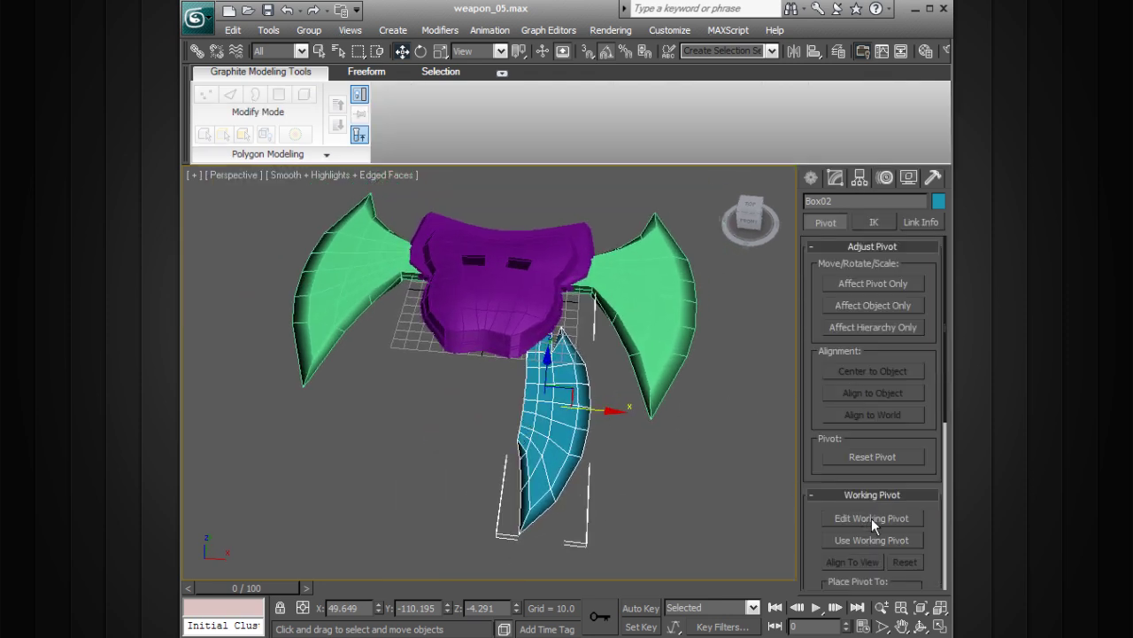
left_click(861, 539)
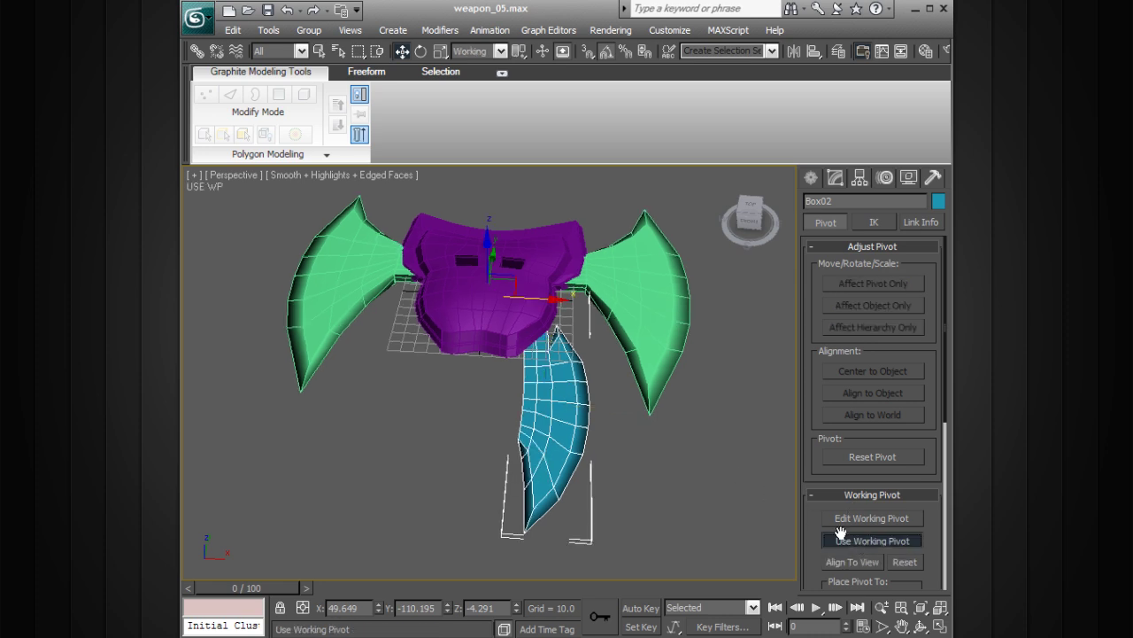
middle_click_drag(700, 462, 791, 514, "alt")
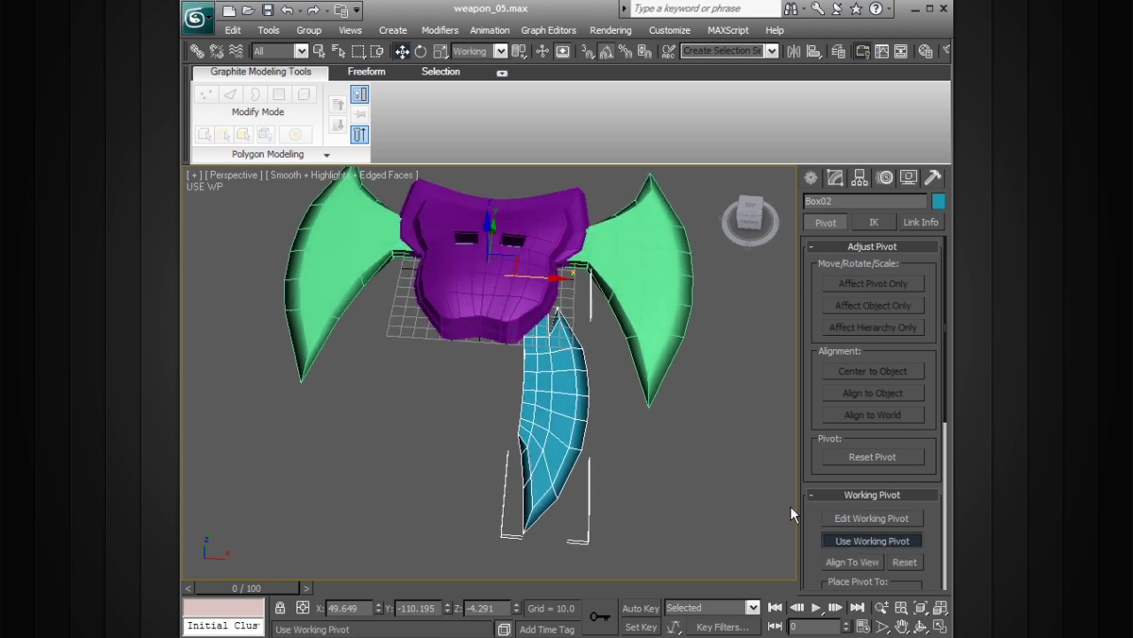
left_click(795, 51)
left_click_drag(568, 187, 797, 115)
left_click(760, 280)
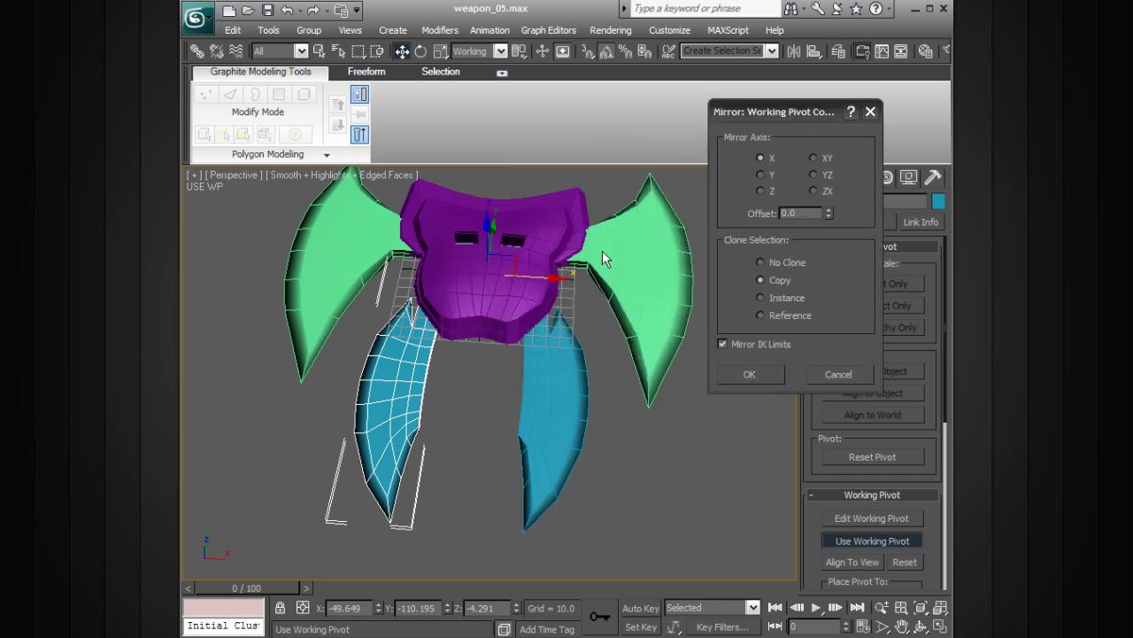
left_click(773, 373)
Step: Examine the original and mirrored lower blades
middle_click_drag(679, 329, 634, 395, "alt")
left_click(425, 379)
left_click(548, 407)
scroll(629, 389, "up", 3)
scroll(629, 386, "down", 3)
Step: Open the UV editor for the green side blades' Unwrap UVW modifier and review their UV layout
left_click(641, 306)
left_click(835, 181)
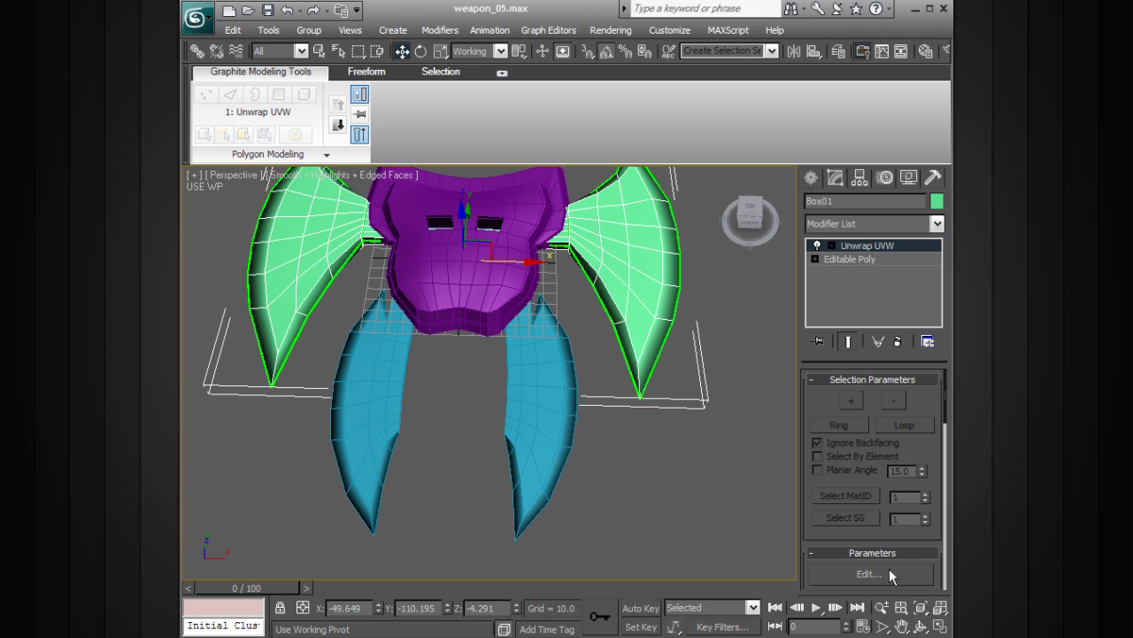
left_click(889, 574)
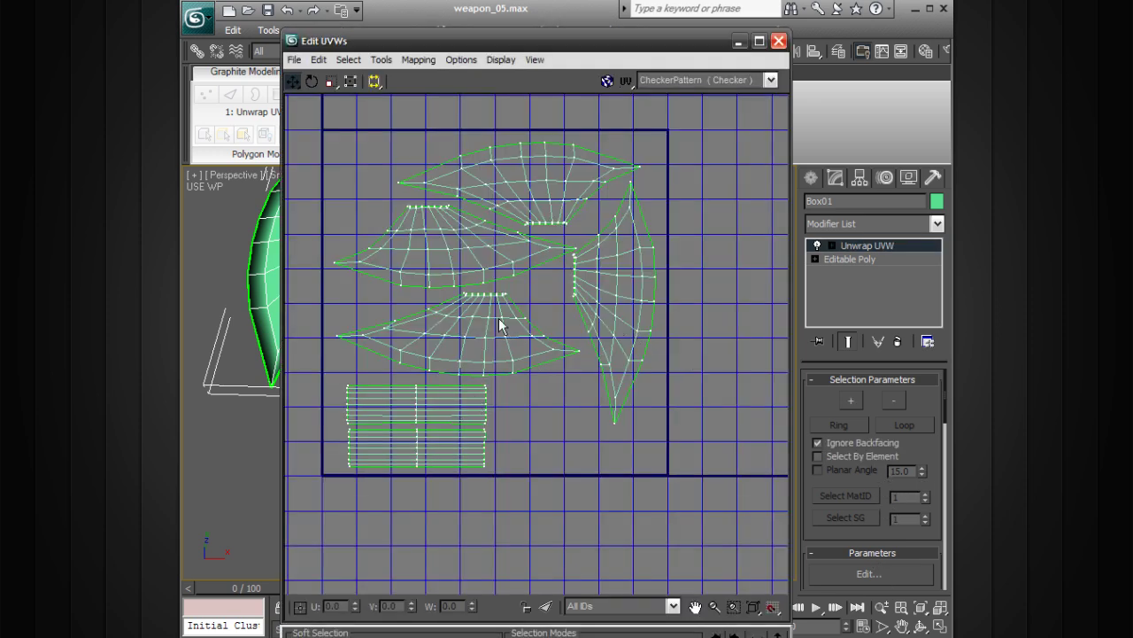
left_click_drag(580, 47, 728, 26)
middle_click_drag(372, 276, 390, 234, "alt")
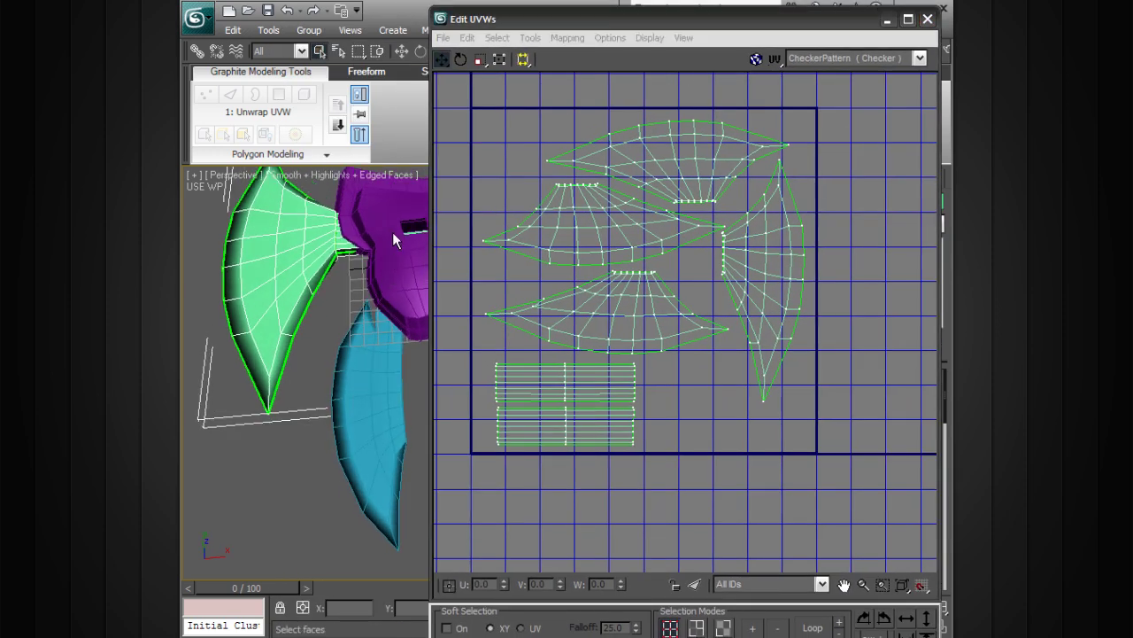
left_click(526, 192)
left_click(532, 38)
left_click(538, 129)
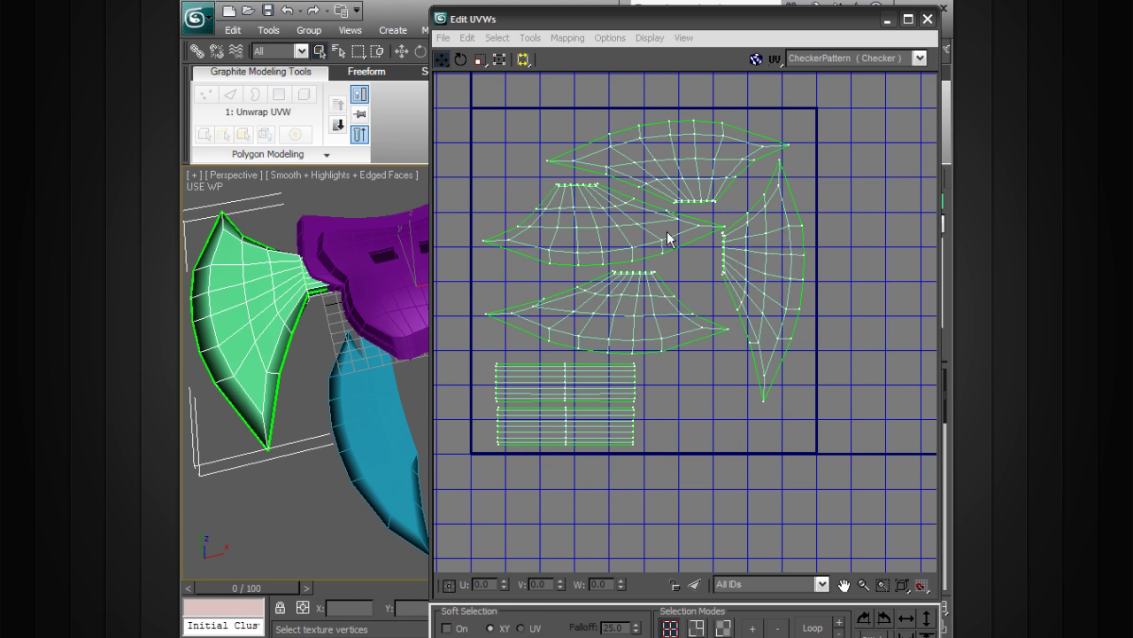
Step: Minimize the UV editor and examine the whole weapon from several angles
left_click_drag(857, 21, 715, 26)
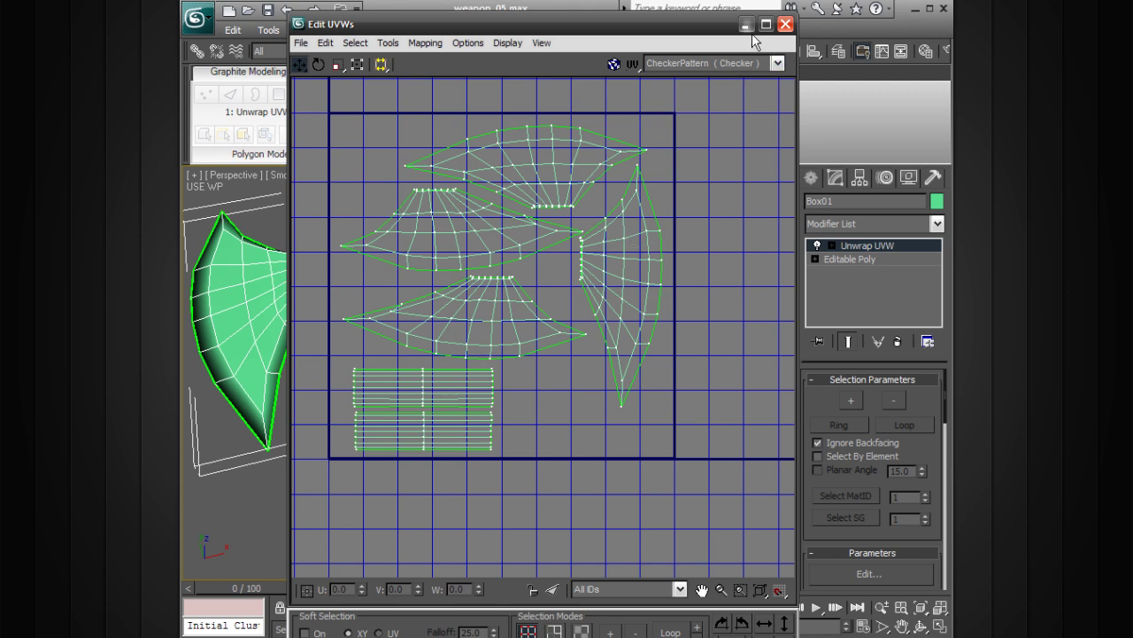
left_click(748, 25)
middle_click_drag(514, 292, 593, 433, "alt")
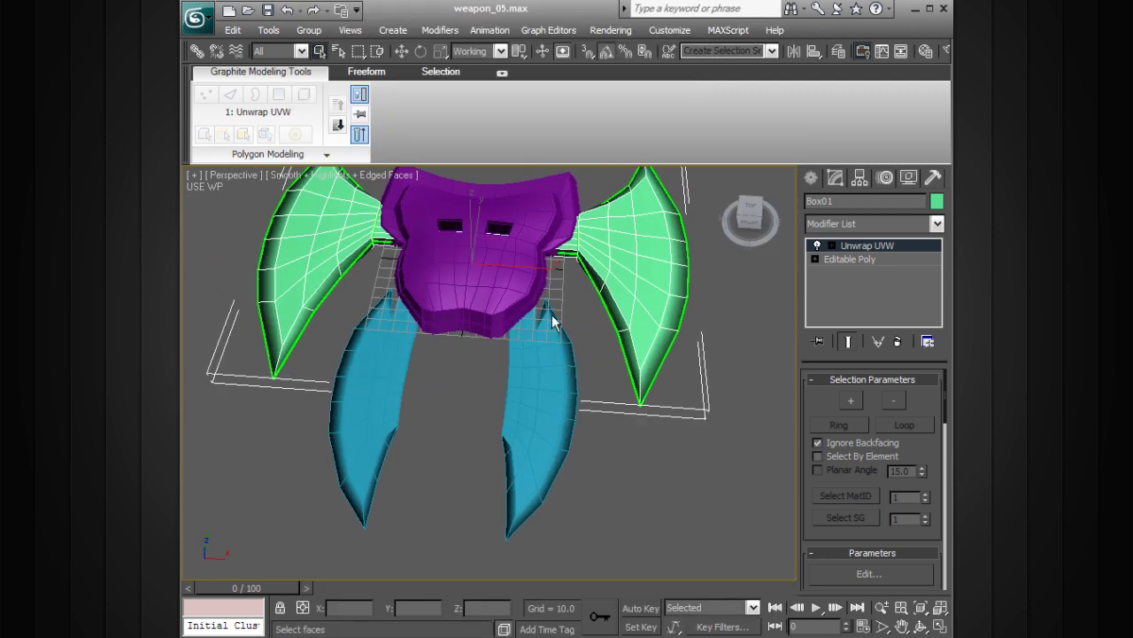
middle_click_drag(515, 450, 473, 420, "alt")
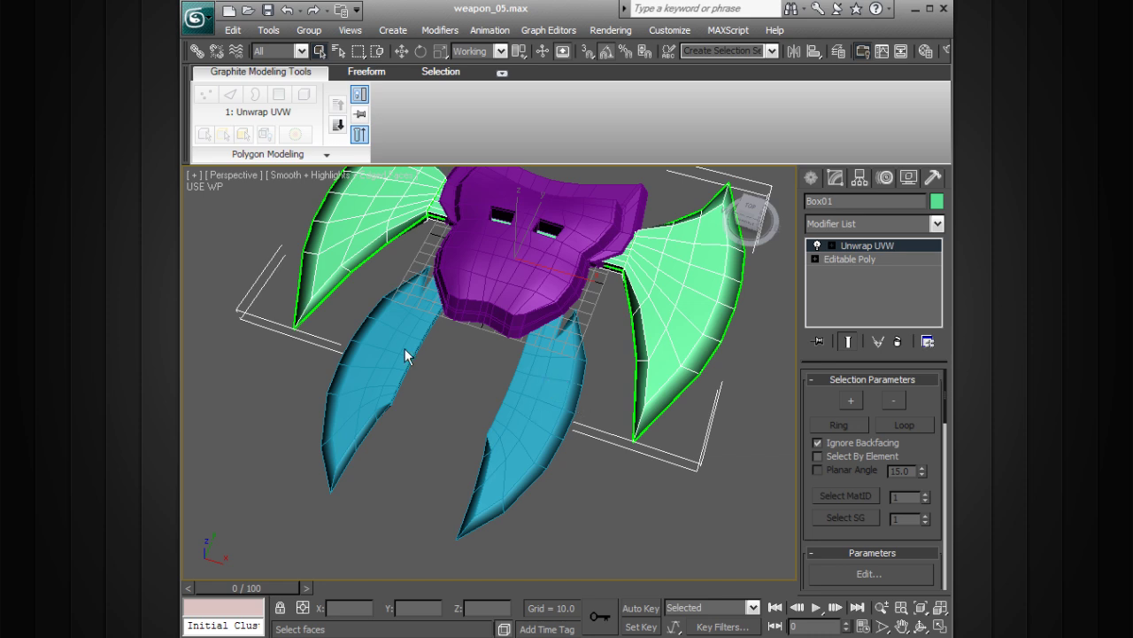
middle_click_drag(643, 302, 633, 410, "alt")
scroll(632, 400, "down", 3)
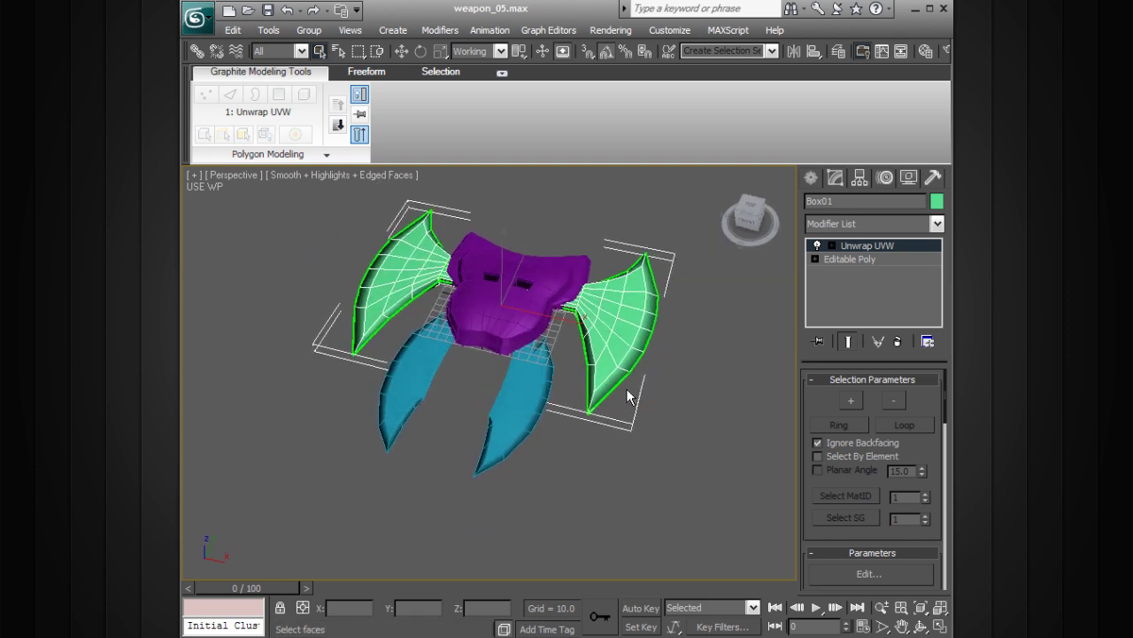